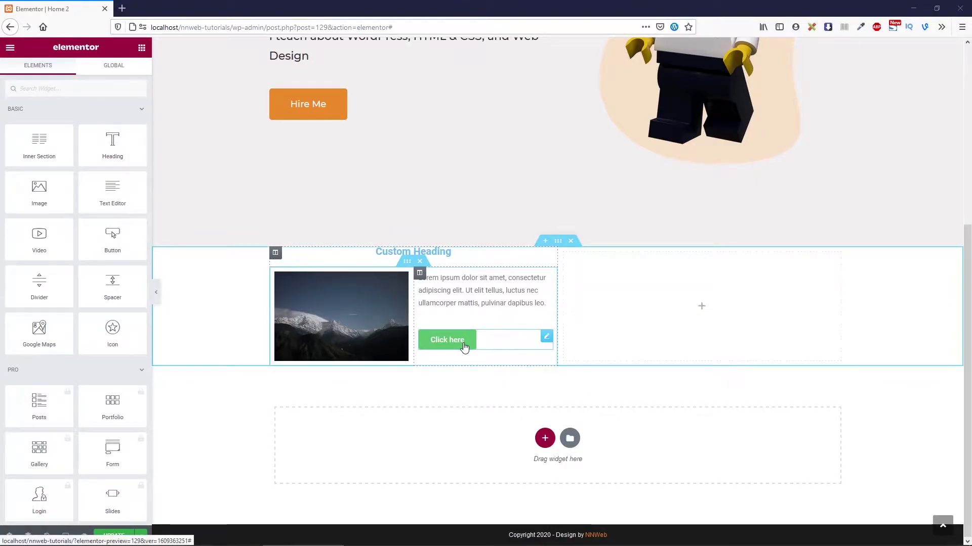
# Step: Change the Primary global color to the red #E46E6E in the site settings, save the update and return to the page editor
pyautogui.scroll(1, 372, 363)
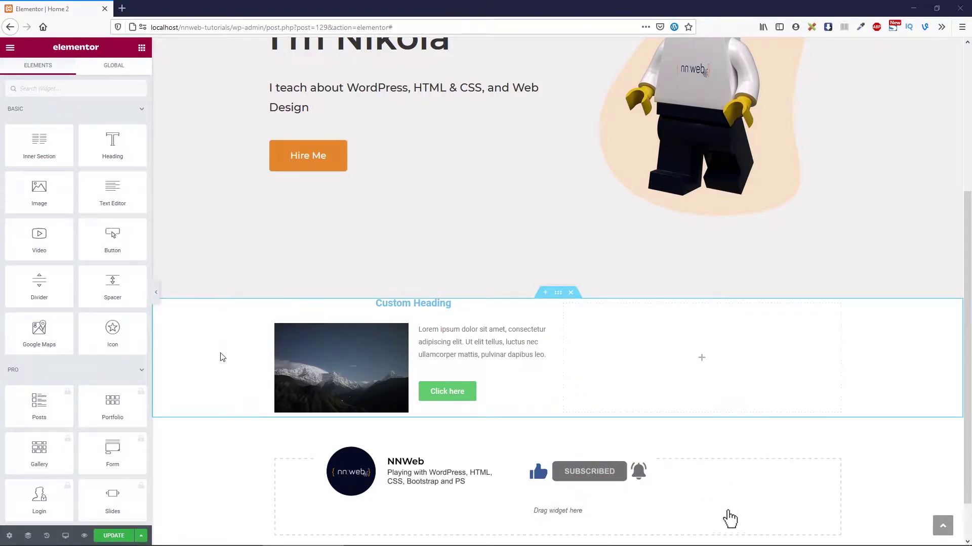
pyautogui.click(11, 51)
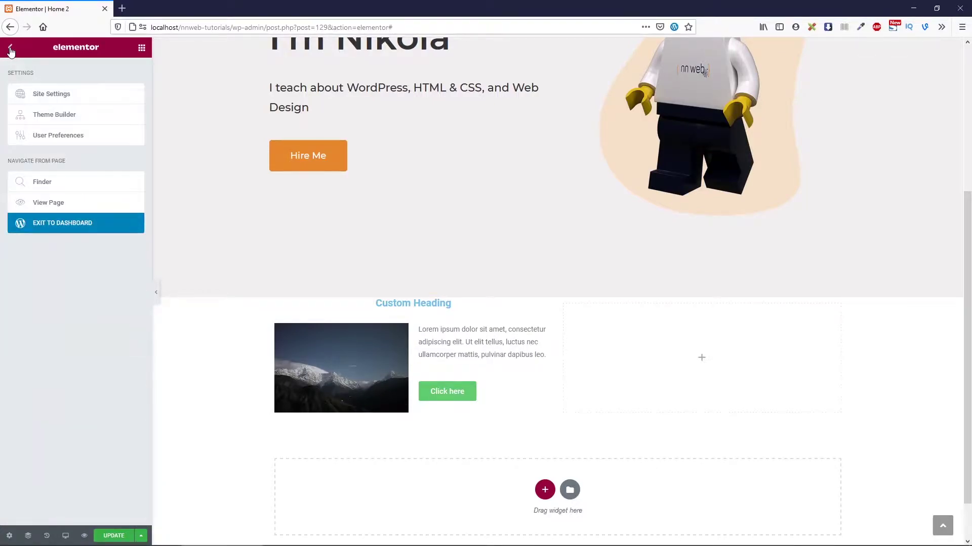
pyautogui.click(66, 99)
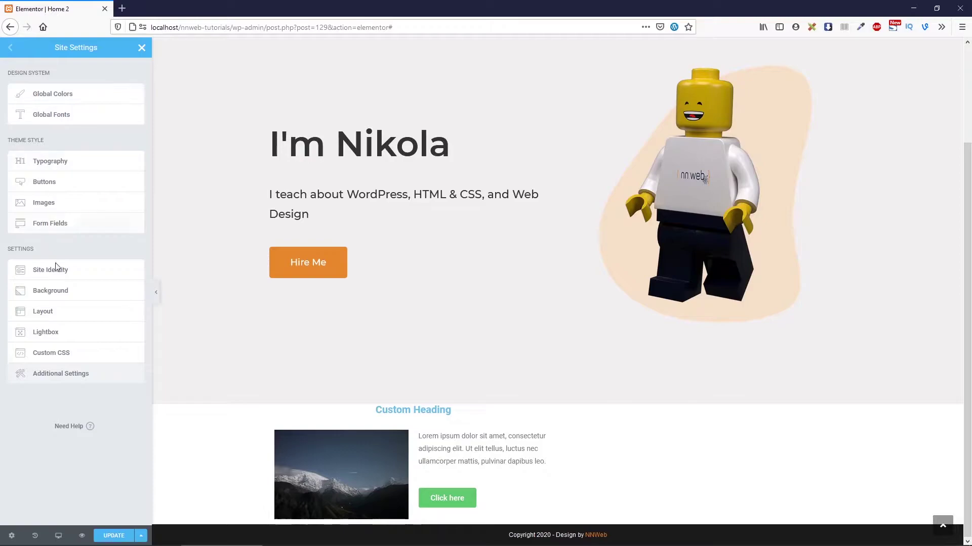
pyautogui.click(55, 95)
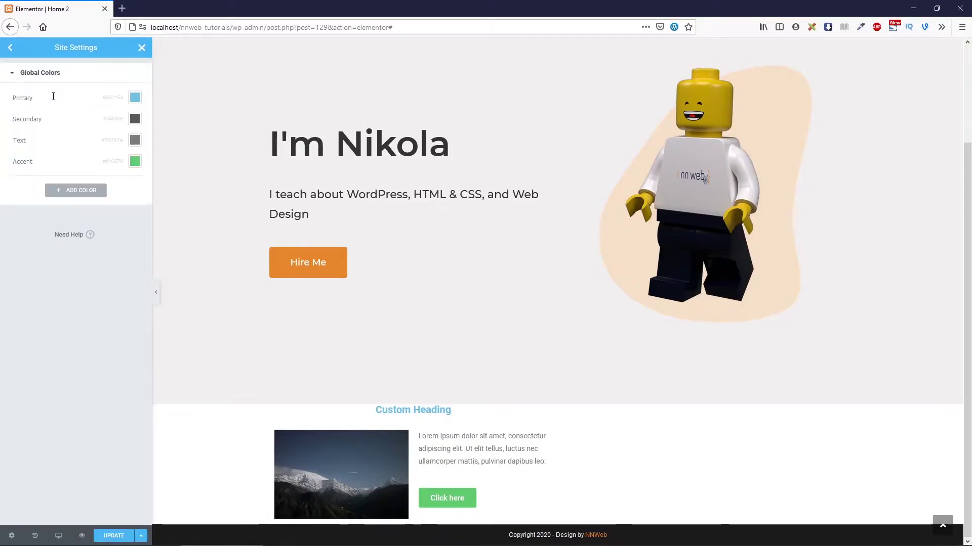
pyautogui.click(134, 98)
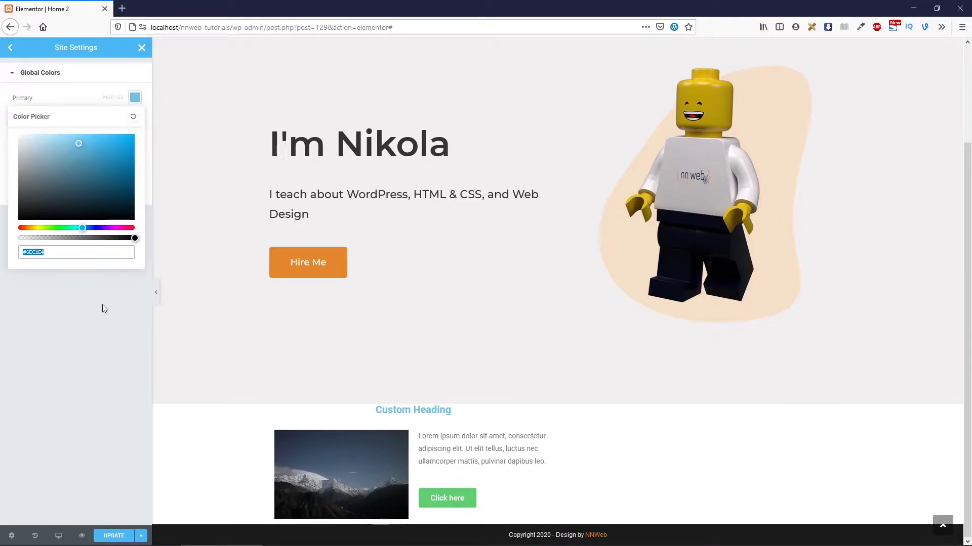
pyautogui.moveTo(81, 228); pyautogui.dragTo(8, 236)
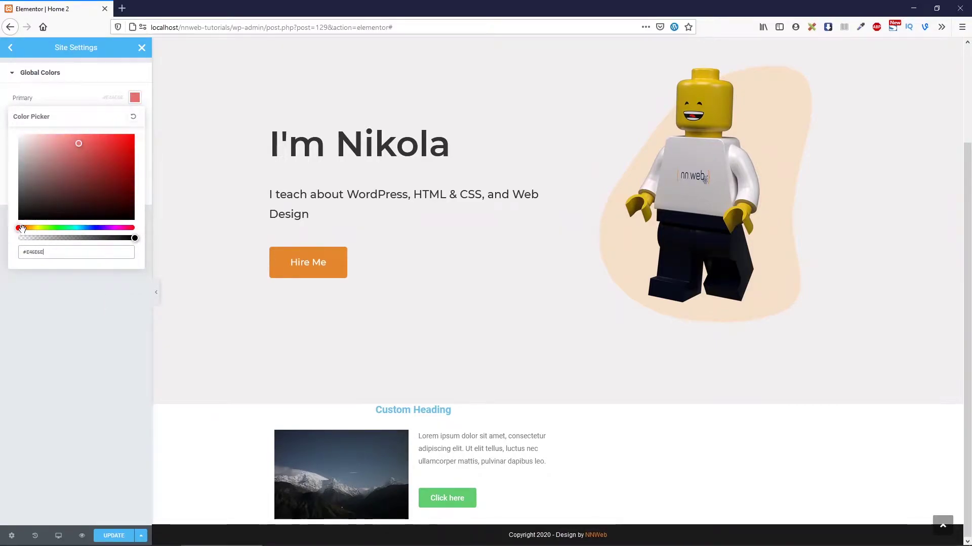
pyautogui.click(77, 303)
pyautogui.click(115, 537)
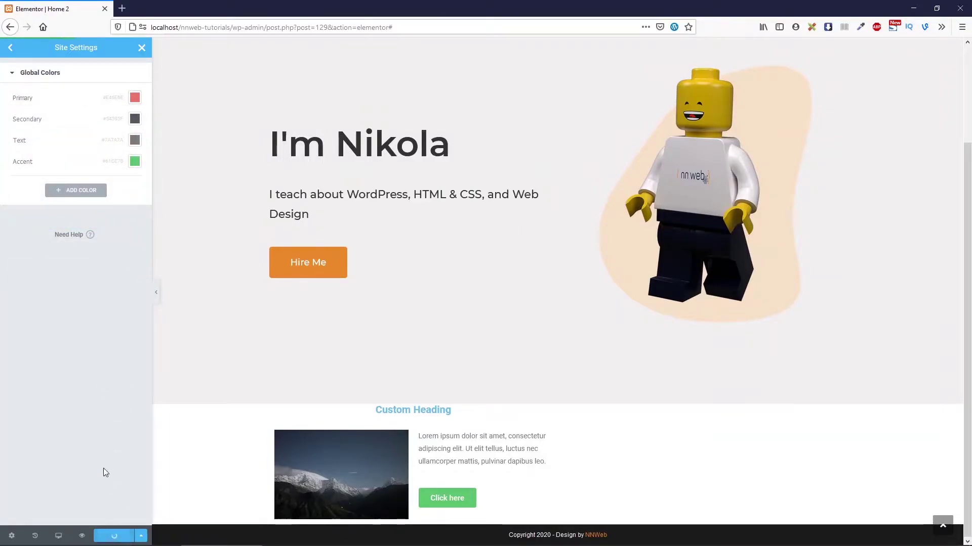
pyautogui.click(142, 48)
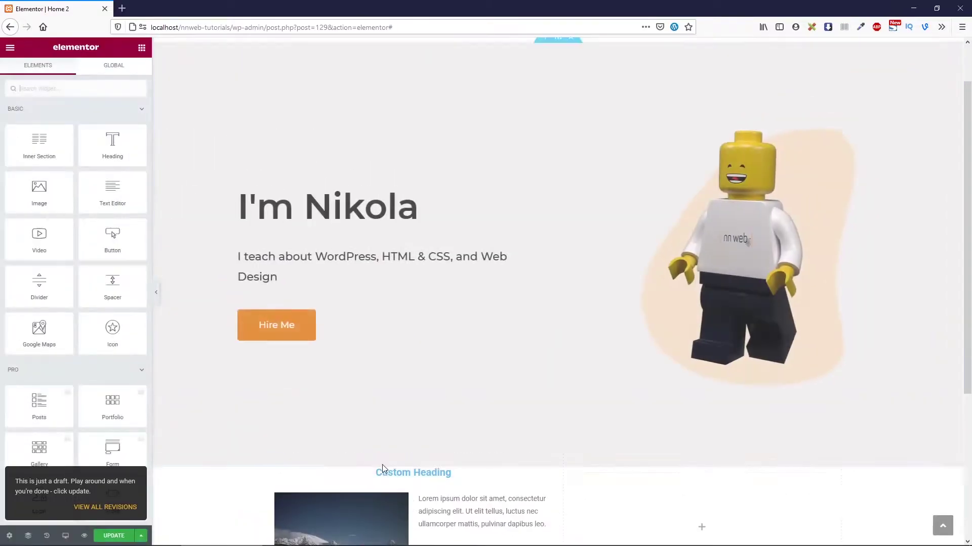
# Step: Set the text color of the Lorem ipsum text widget beside the mountain image to the Primary global color
pyautogui.scroll(-5, 385, 430)
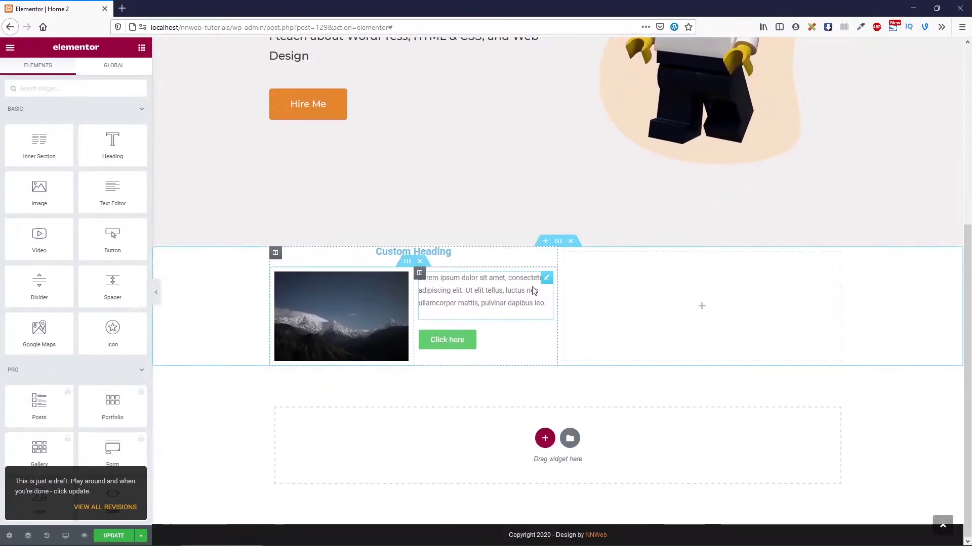
pyautogui.click(546, 277)
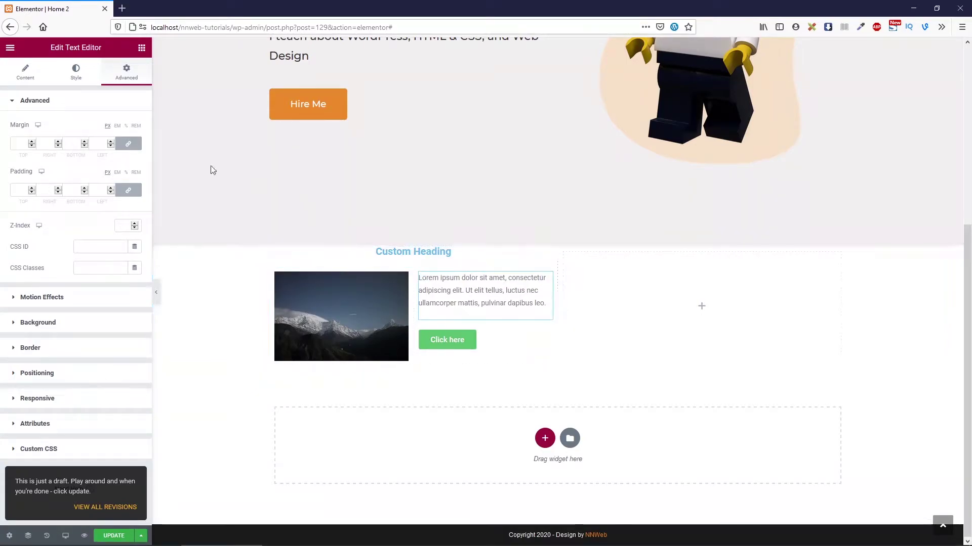
pyautogui.click(80, 74)
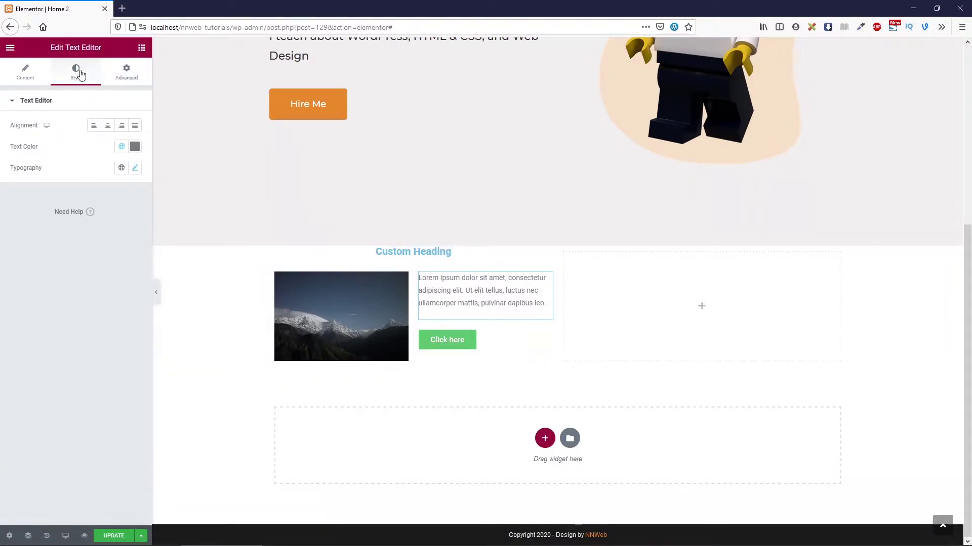
pyautogui.click(134, 146)
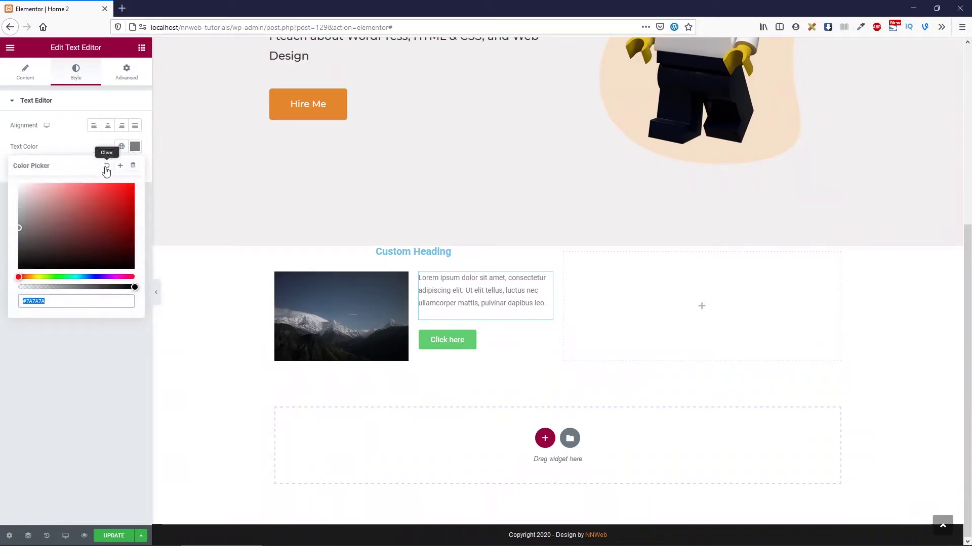
pyautogui.click(94, 148)
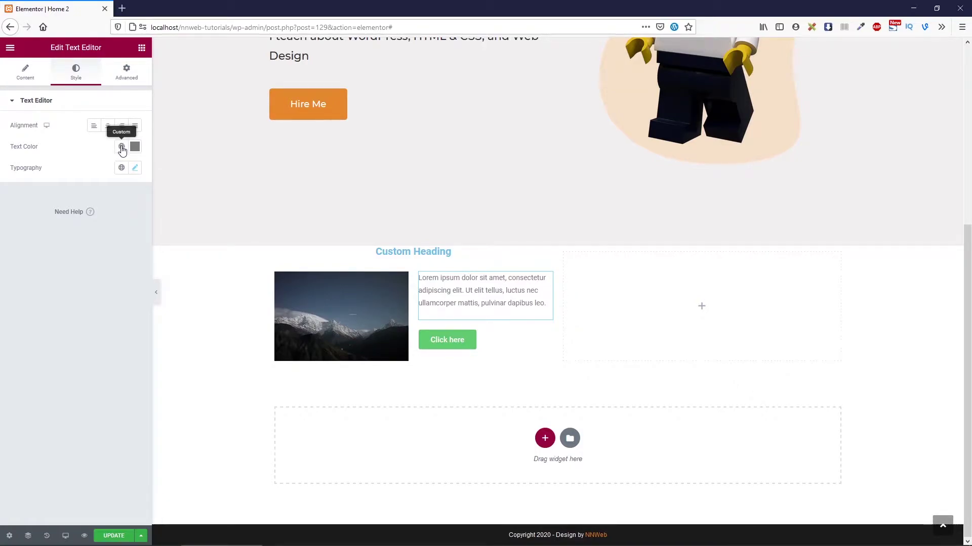
pyautogui.click(122, 148)
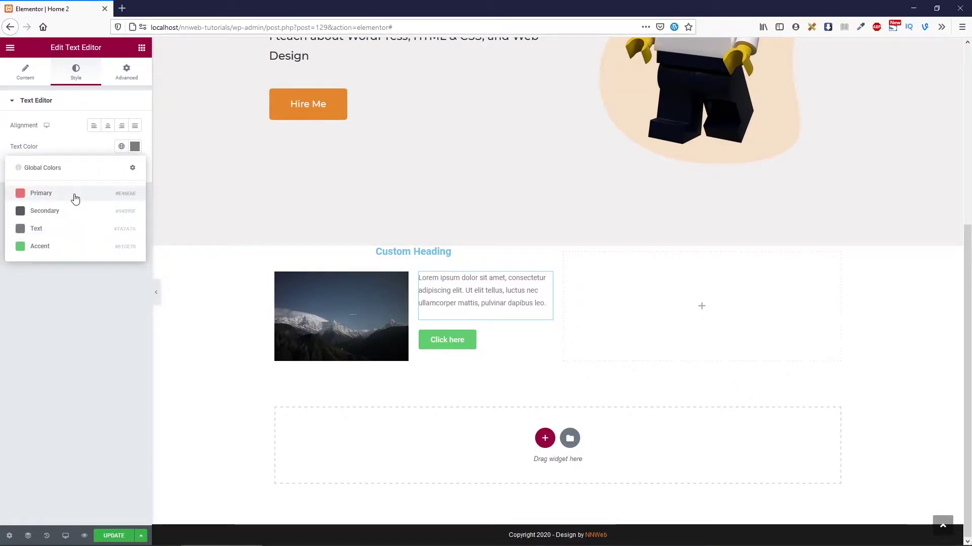
pyautogui.click(75, 198)
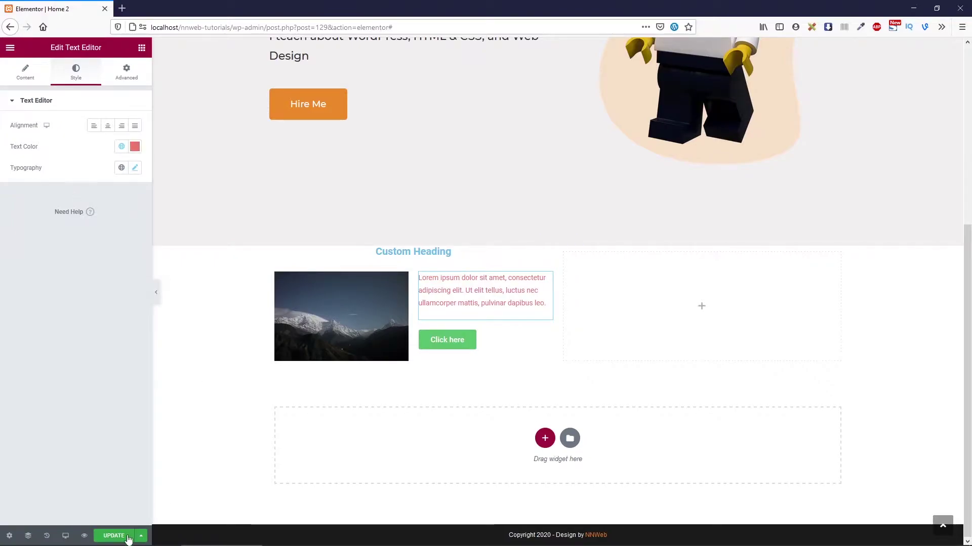
# Step: Review the site's global colors and global fonts, including the font family and typography options of the Primary font
pyautogui.click(10, 47)
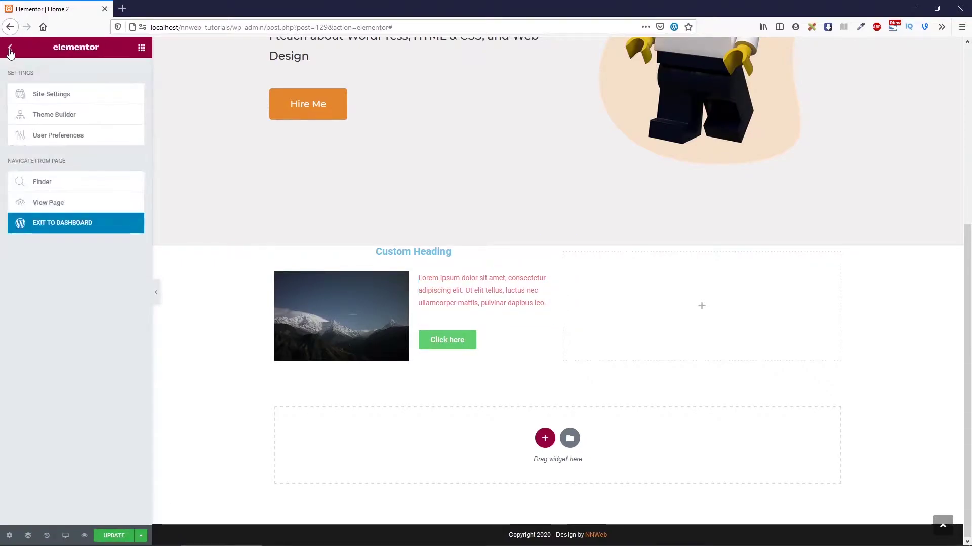
pyautogui.click(71, 97)
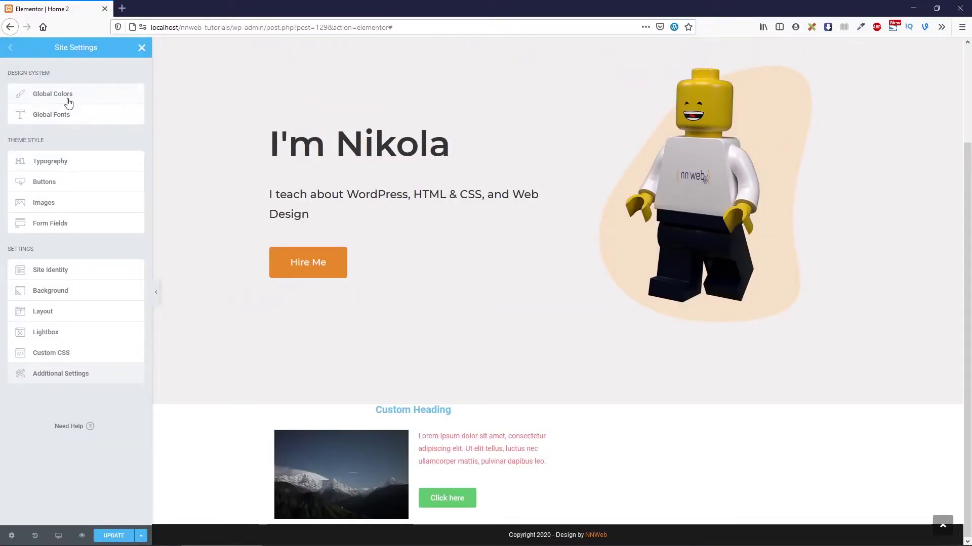
pyautogui.click(67, 98)
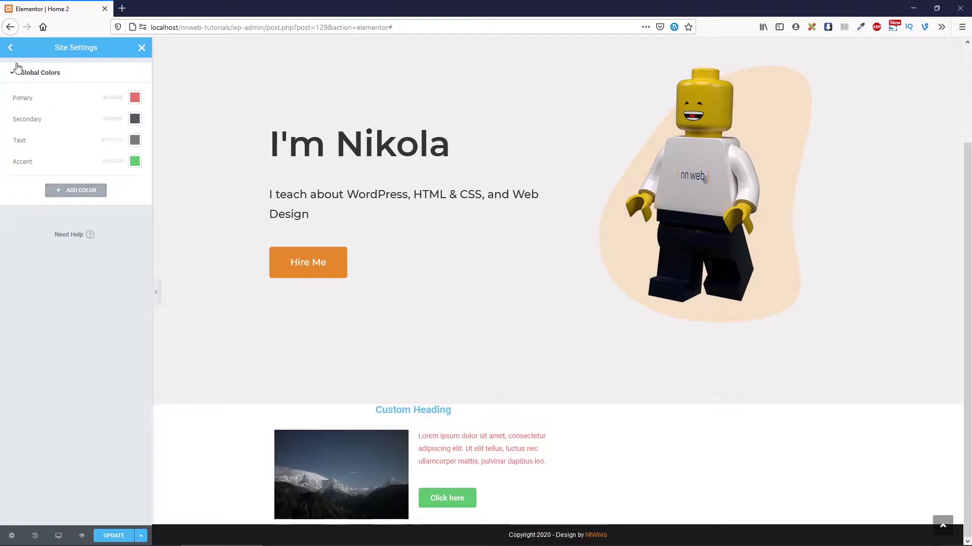
pyautogui.click(11, 47)
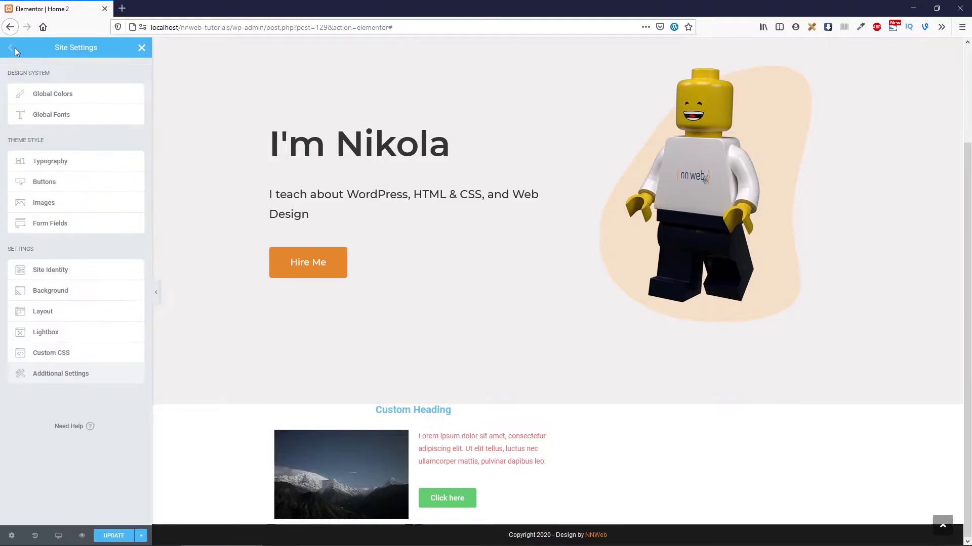
pyautogui.click(65, 120)
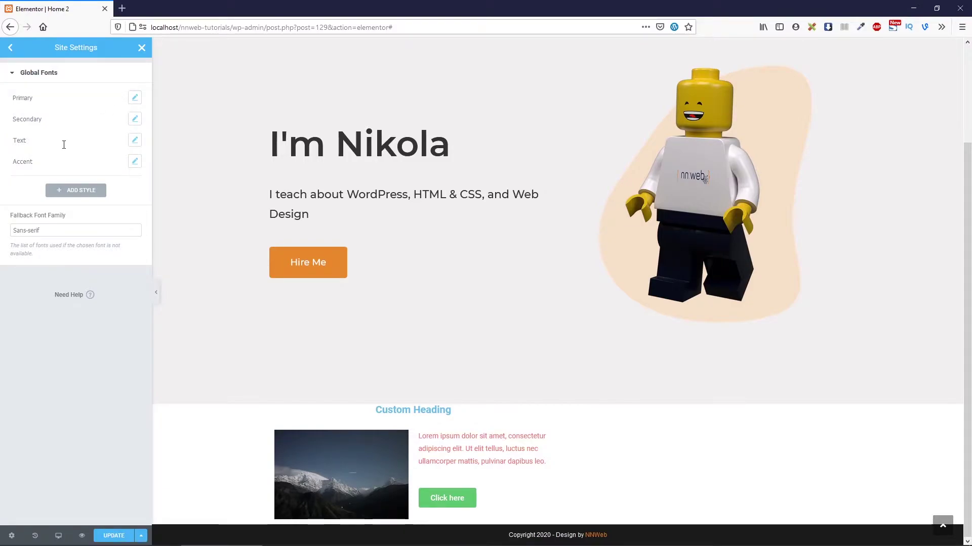
pyautogui.click(135, 98)
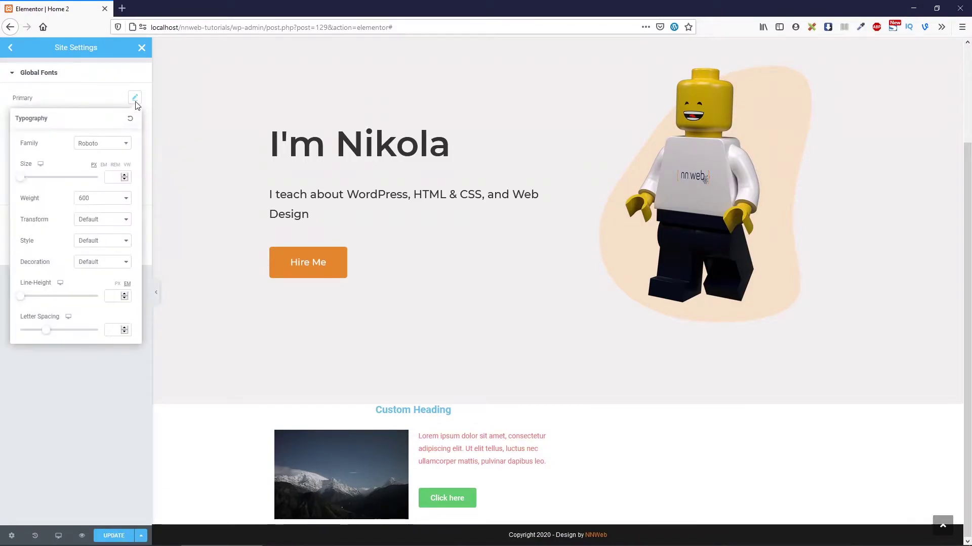
pyautogui.click(117, 144)
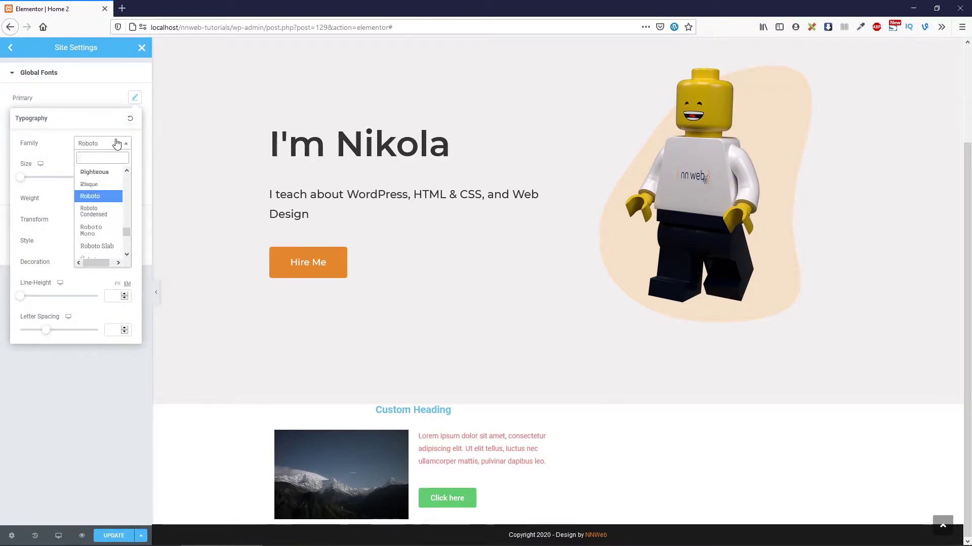
pyautogui.click(89, 117)
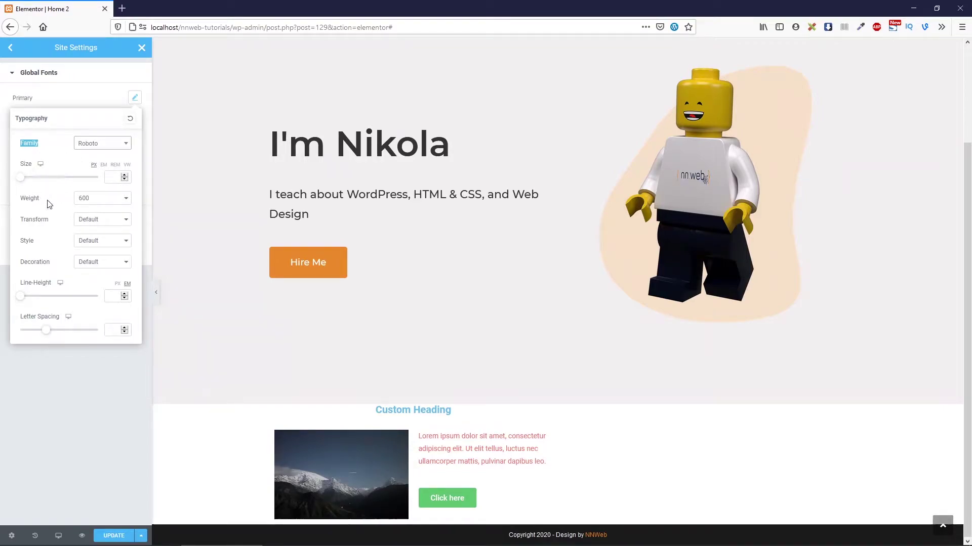
pyautogui.click(62, 381)
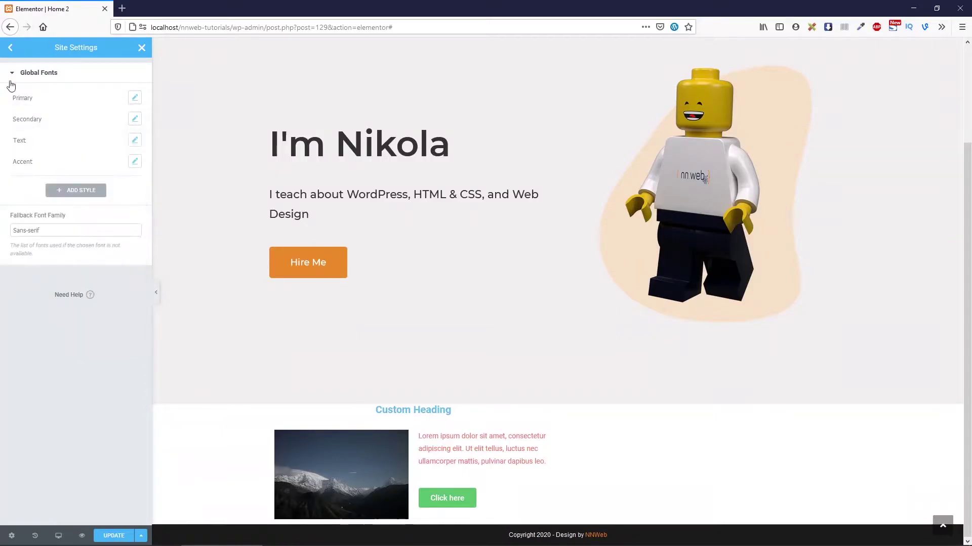
pyautogui.click(9, 50)
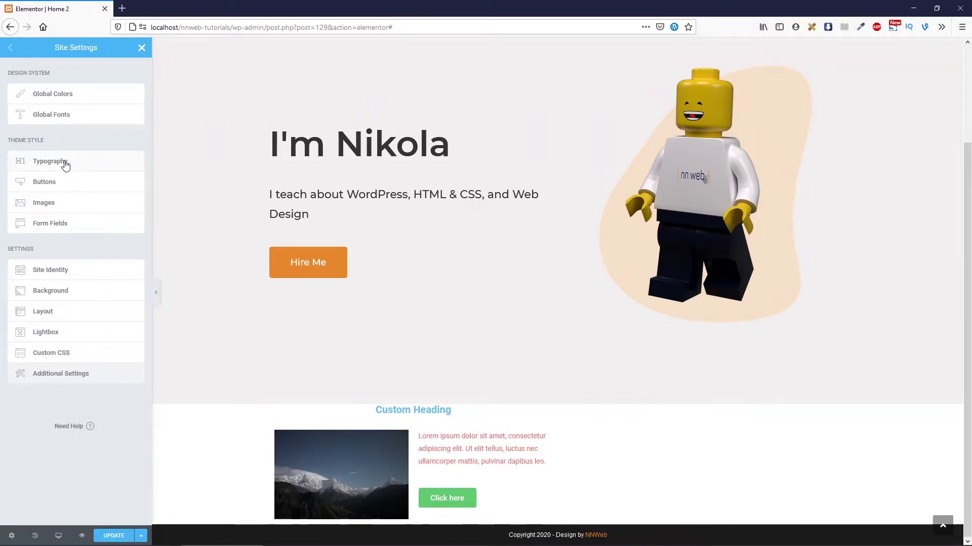
# Step: Examine the theme style typography settings for body, links and H1 to H6, including the global font and color choices for H3
pyautogui.click(65, 162)
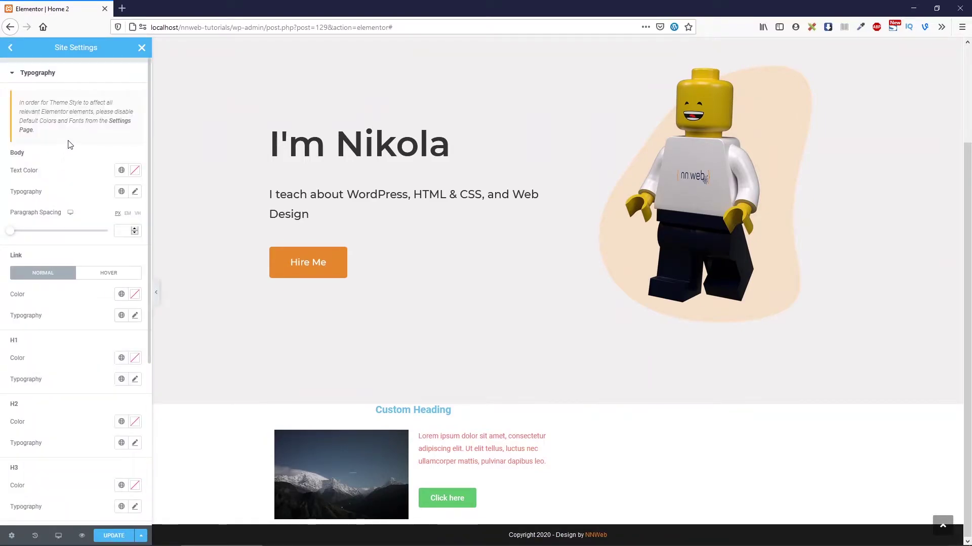
pyautogui.scroll(-3, 64, 172)
pyautogui.scroll(-2, 64, 178)
pyautogui.scroll(-4, 59, 147)
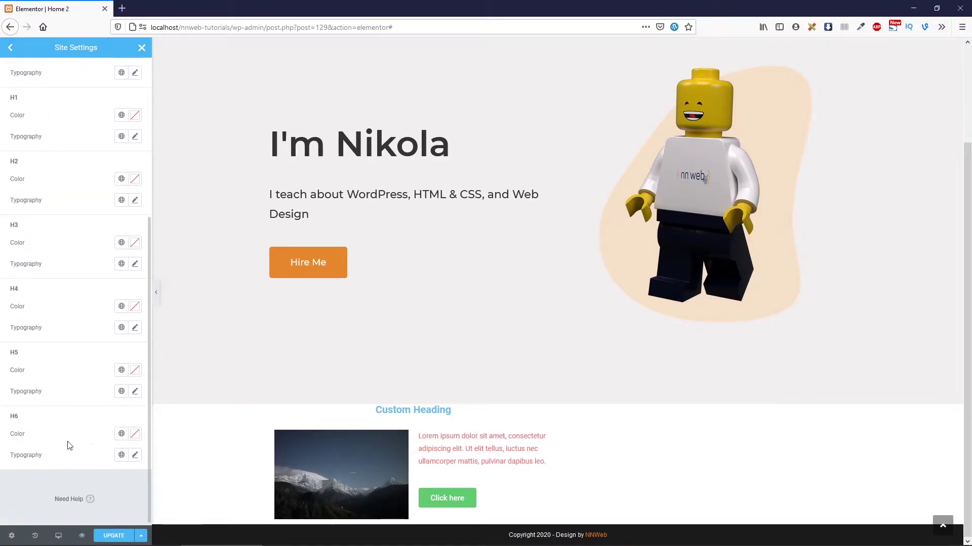
pyautogui.scroll(2, 68, 439)
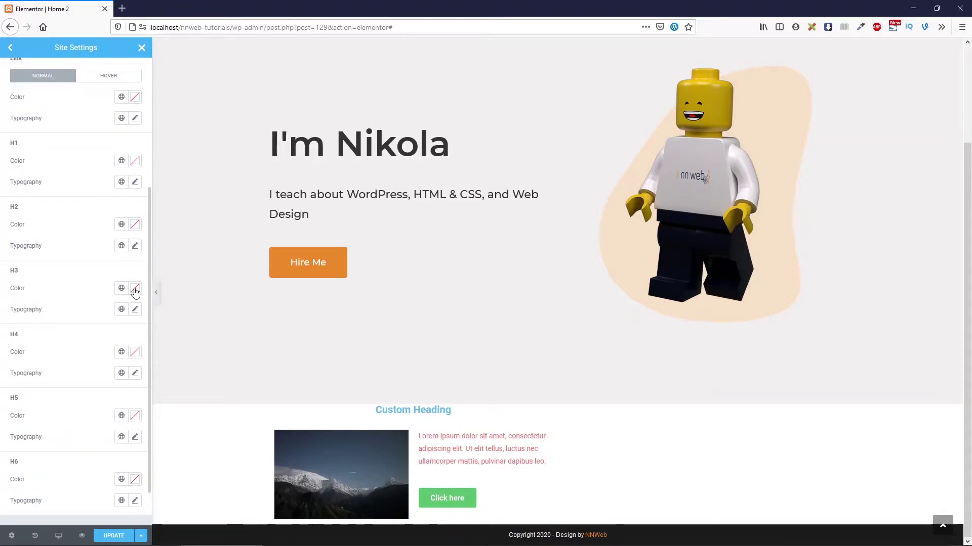
pyautogui.click(122, 312)
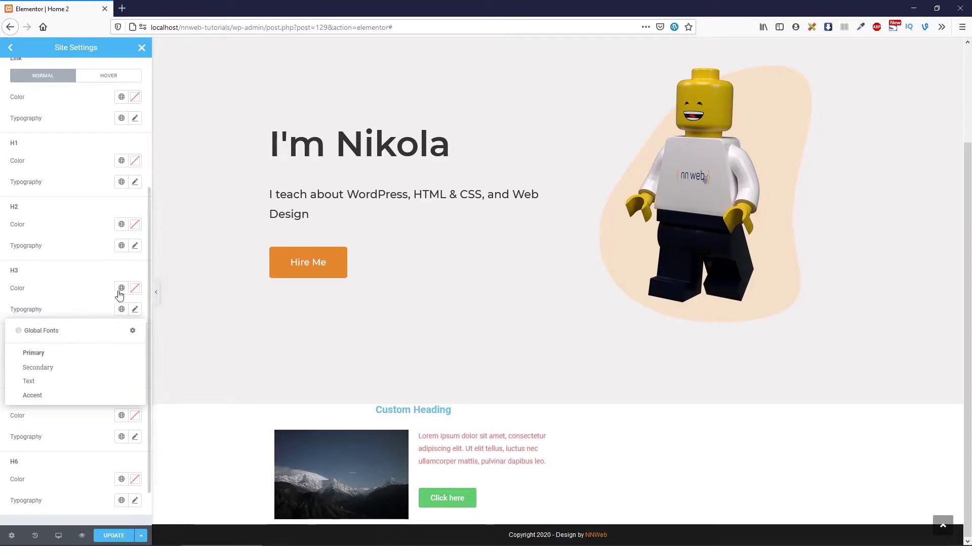
pyautogui.click(120, 289)
pyautogui.click(77, 281)
pyautogui.scroll(5, 76, 278)
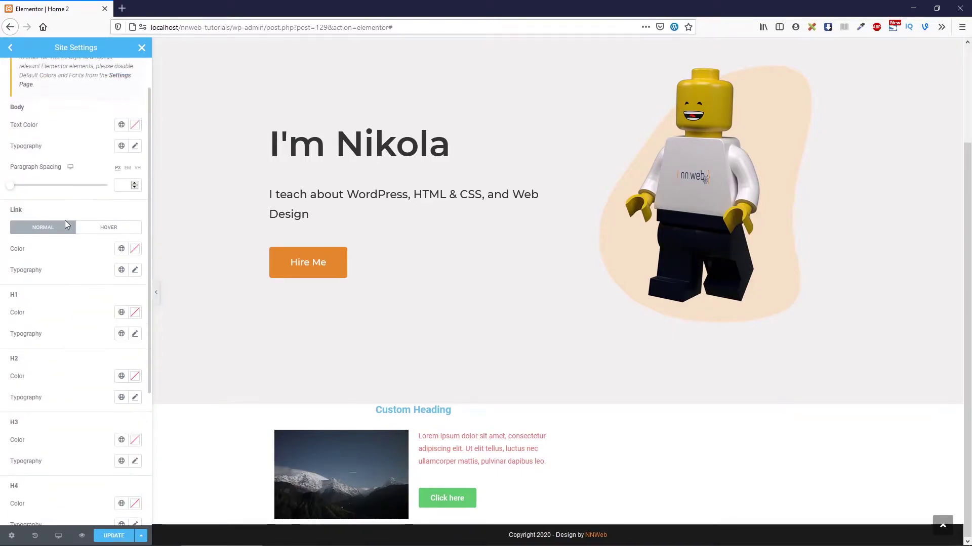
pyautogui.click(11, 51)
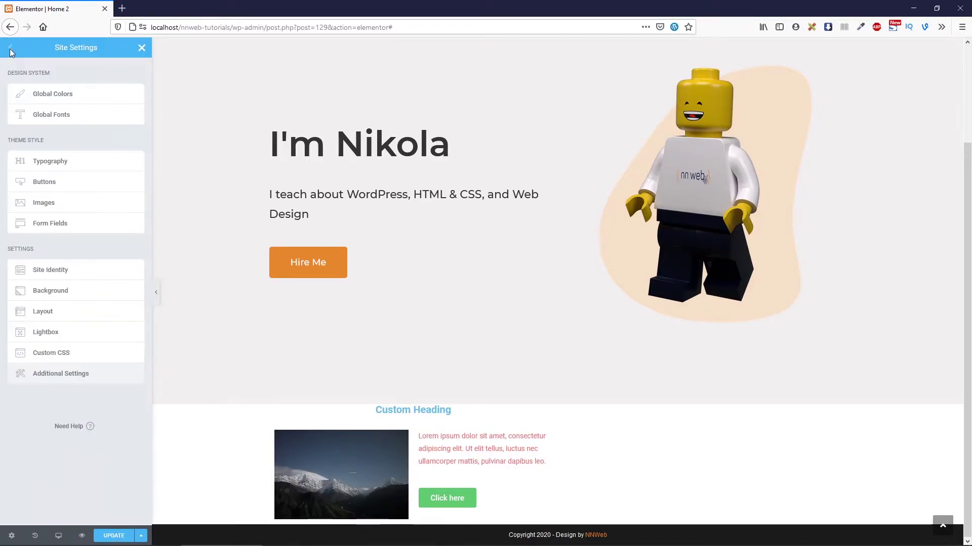
# Step: Look through the site settings for buttons, site identity, layout, and the mobile and tablet breakpoints
pyautogui.click(76, 185)
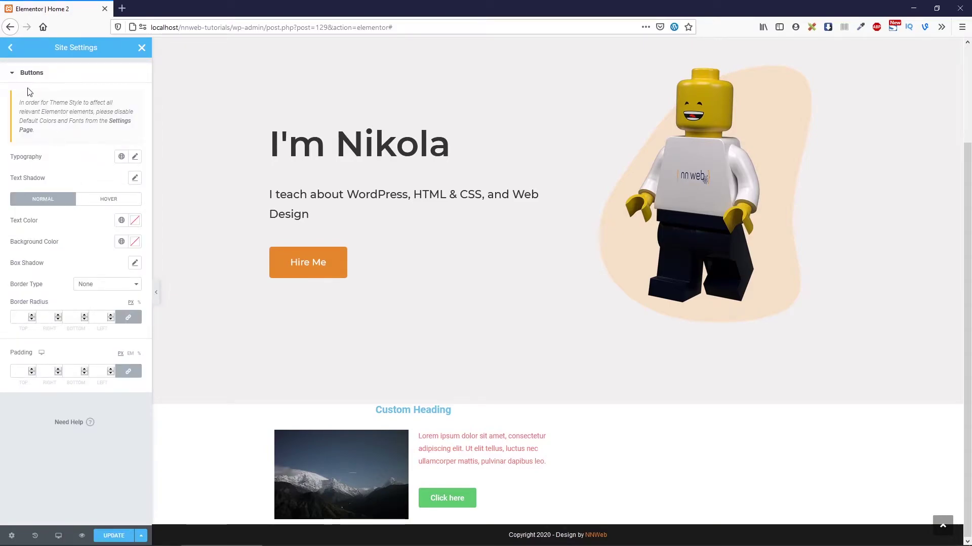
pyautogui.click(11, 49)
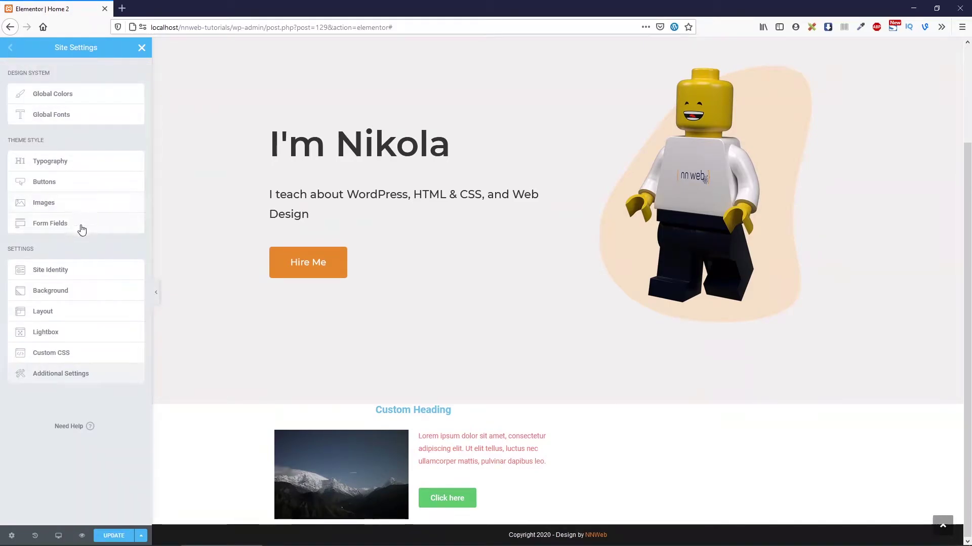
pyautogui.click(79, 269)
pyautogui.click(11, 50)
pyautogui.click(81, 316)
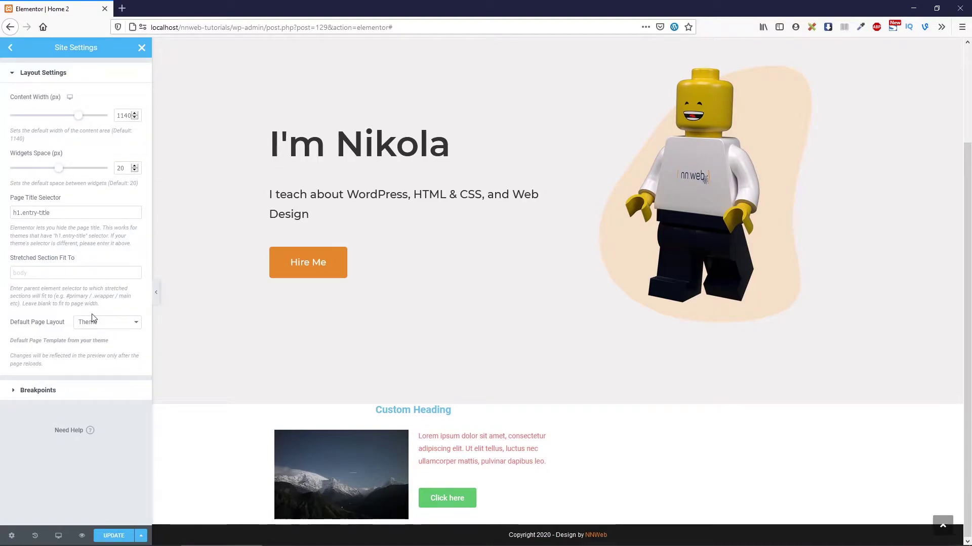
pyautogui.click(63, 389)
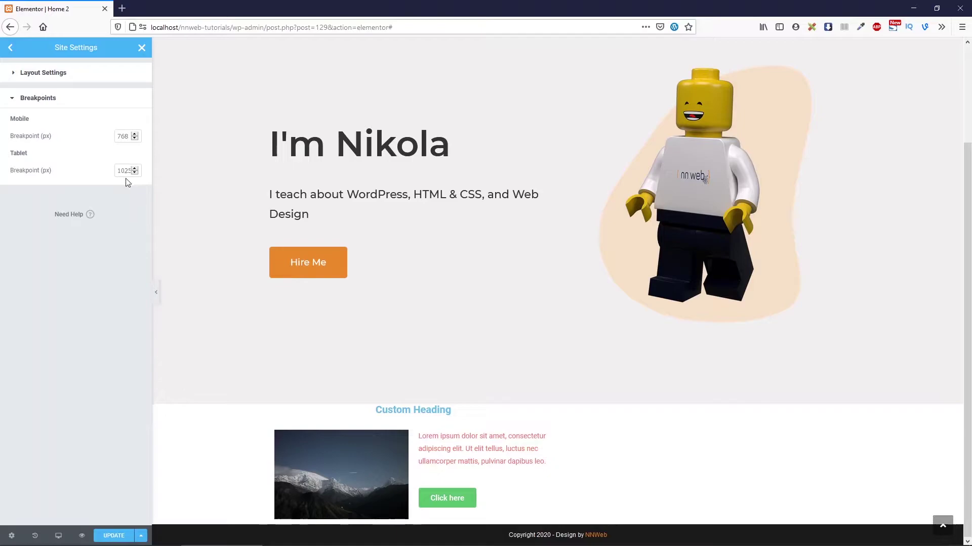
# Step: Close the site settings and review the content and style settings of the Custom Heading widget
pyautogui.click(10, 47)
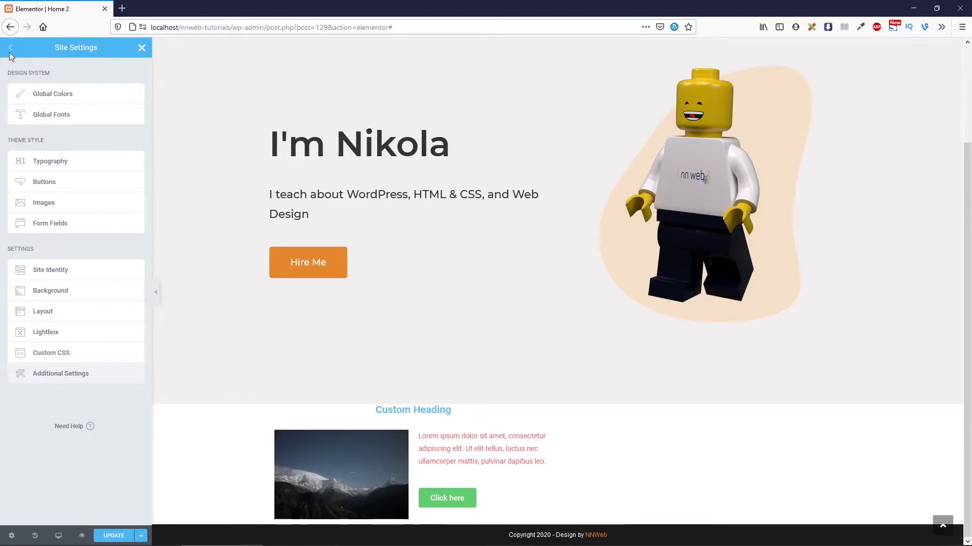
pyautogui.click(142, 48)
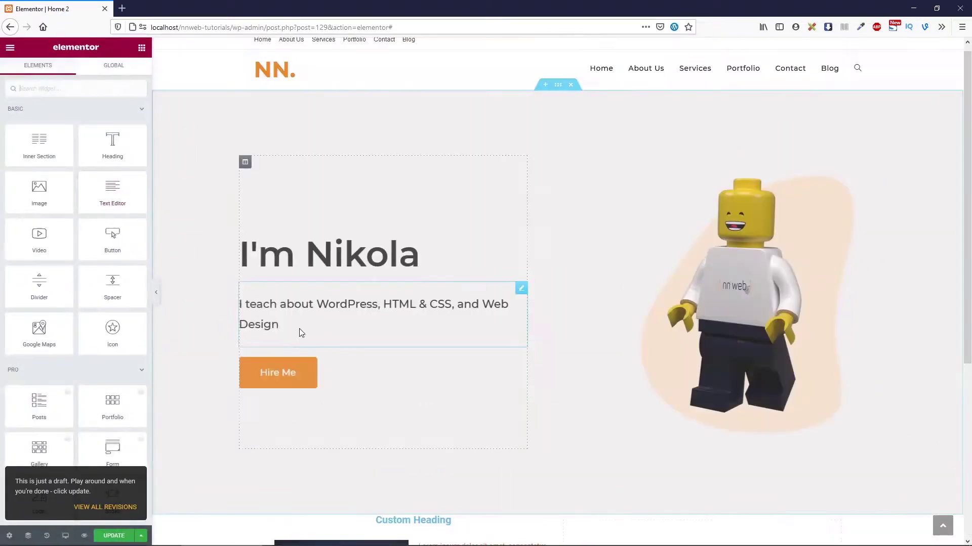
pyautogui.scroll(-5, 324, 389)
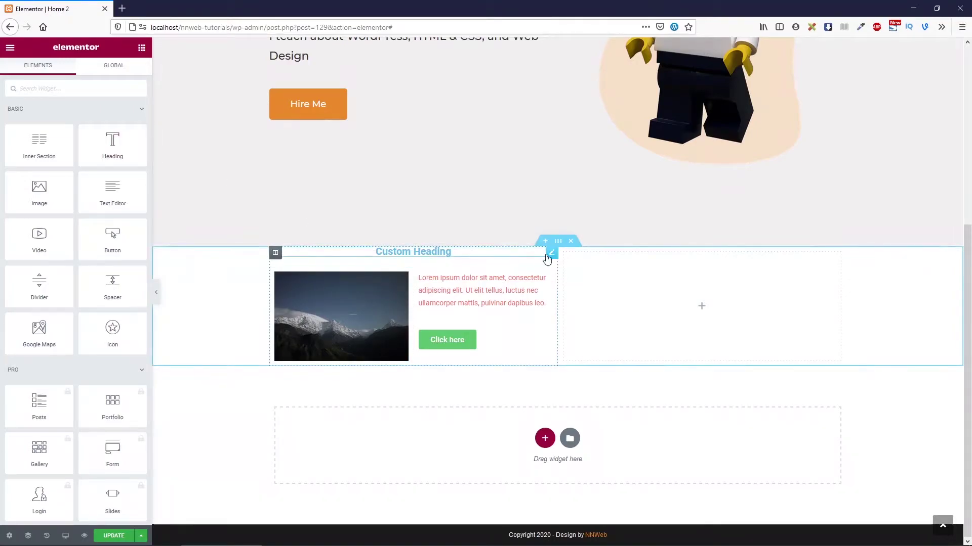
pyautogui.click(551, 253)
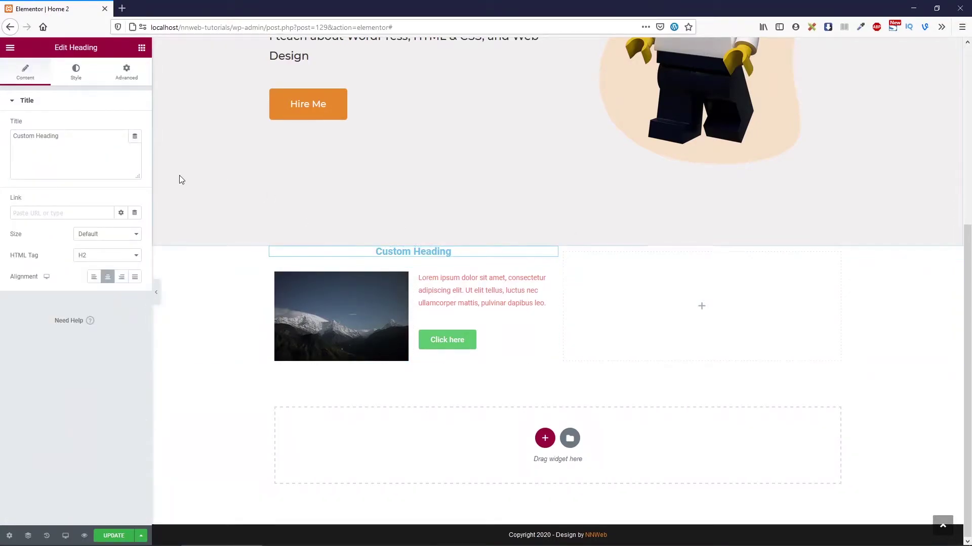
pyautogui.click(63, 75)
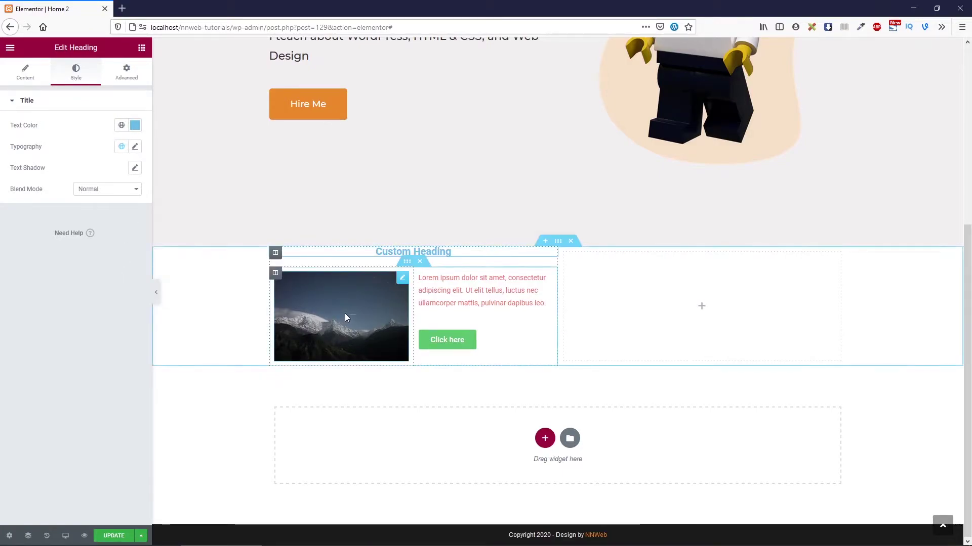
# Step: Check the mountain image widget's content settings and view its picture's attachment details in the media library
pyautogui.click(403, 280)
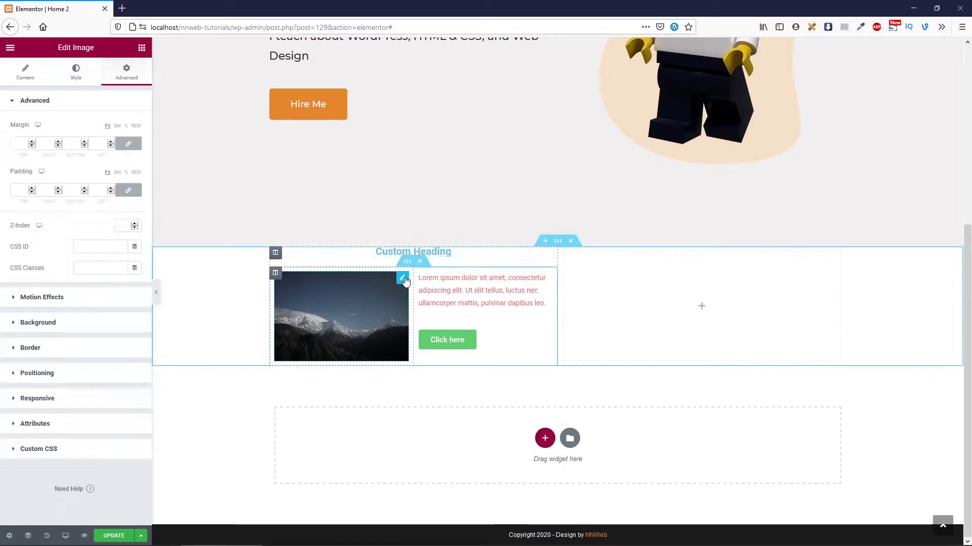
pyautogui.click(31, 74)
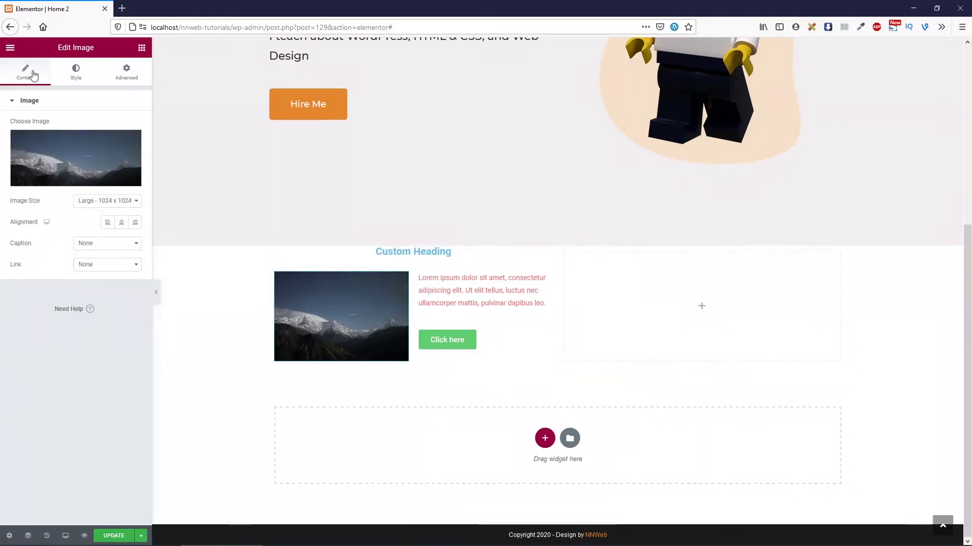
pyautogui.click(73, 151)
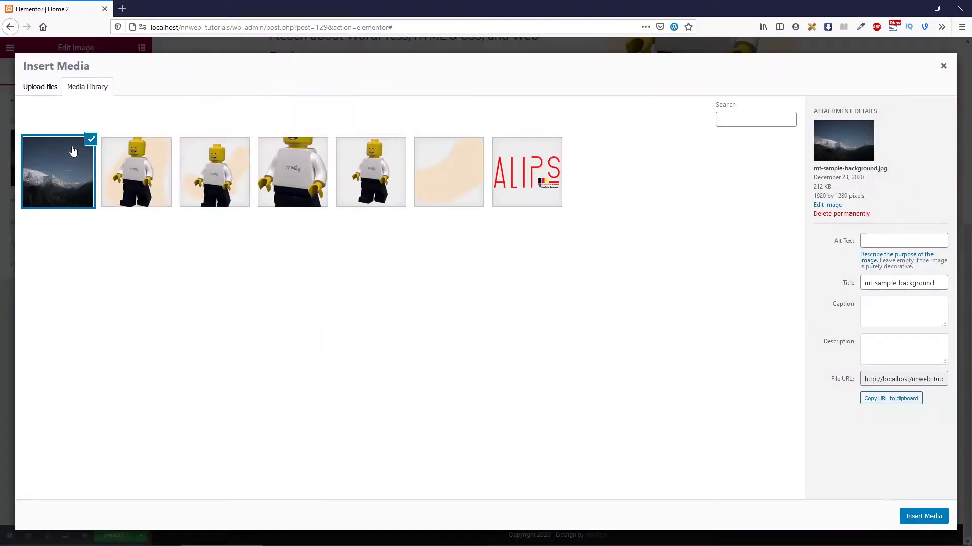
pyautogui.click(944, 69)
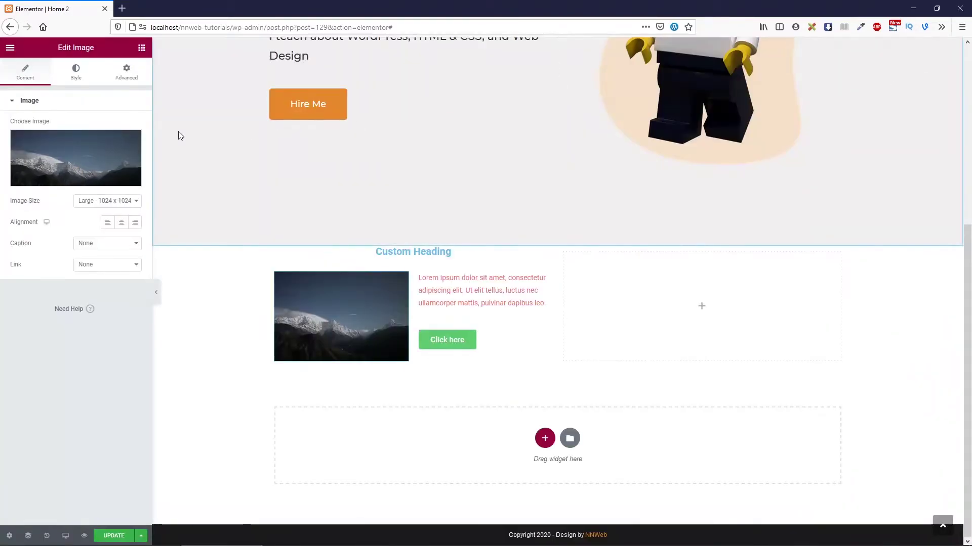
# Step: Remove the picture from the mountain image widget and reinsert mt-sample-background.jpg from the media library
pyautogui.click(130, 144)
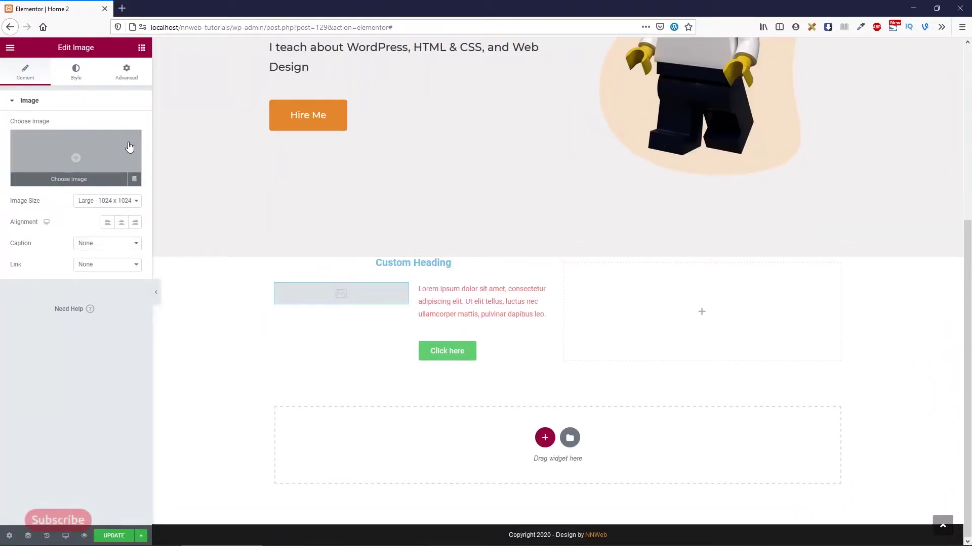
pyautogui.click(76, 158)
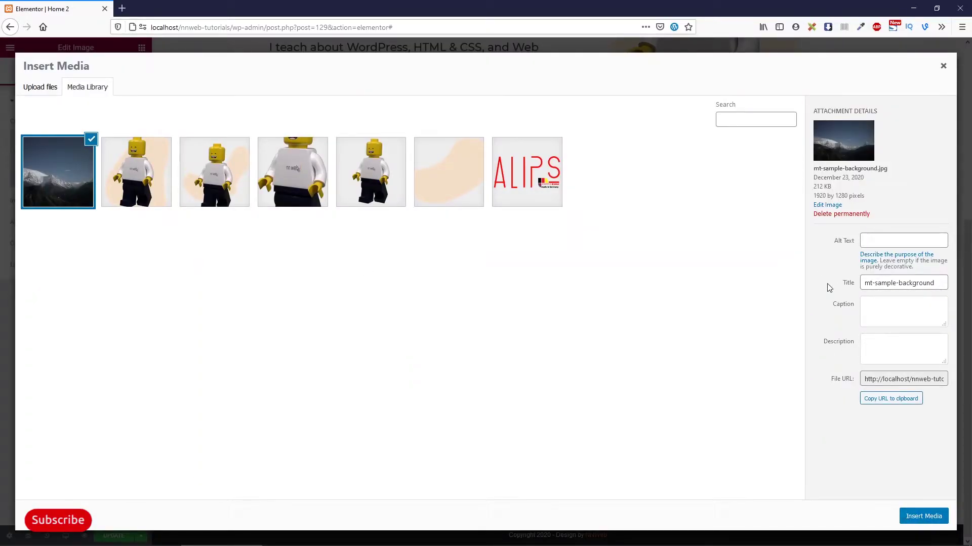
pyautogui.click(878, 242)
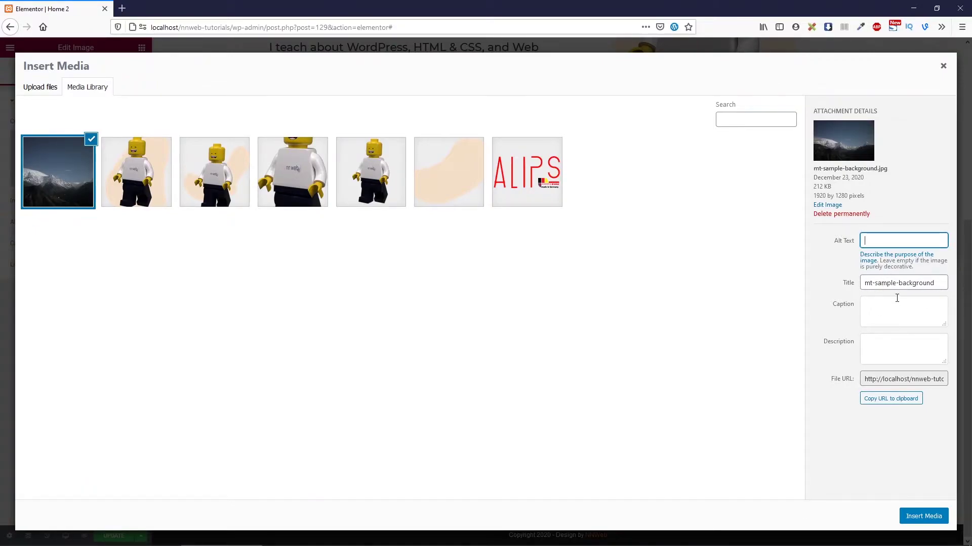
pyautogui.click(923, 517)
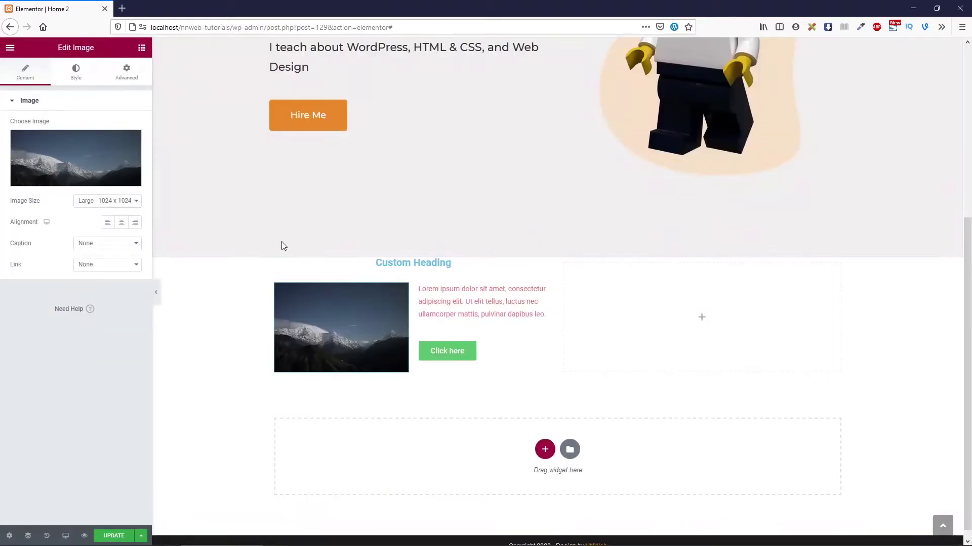
# Step: Look through the mountain image's size, alignment, caption and link options, and the caption field in its attachment details
pyautogui.click(112, 203)
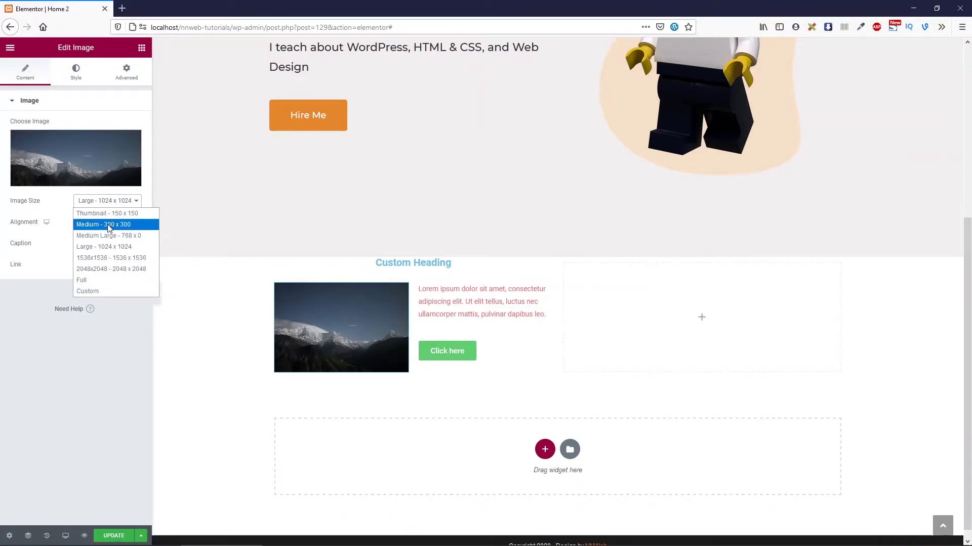
pyautogui.click(107, 201)
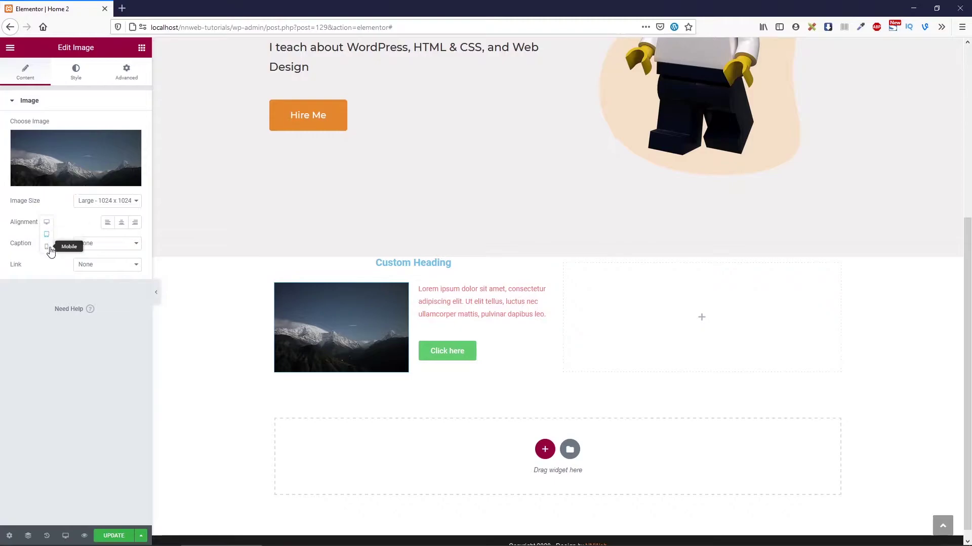
pyautogui.click(96, 245)
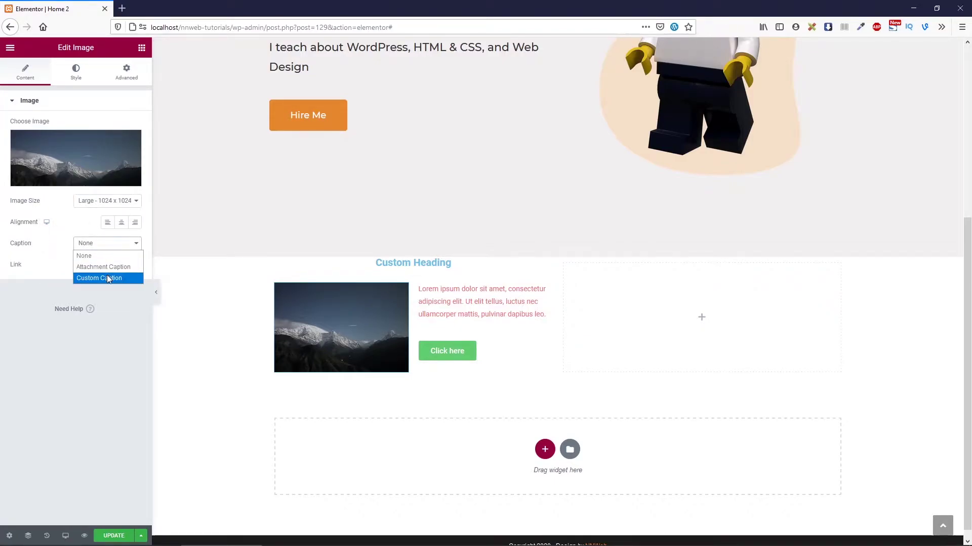
pyautogui.click(109, 255)
pyautogui.click(80, 153)
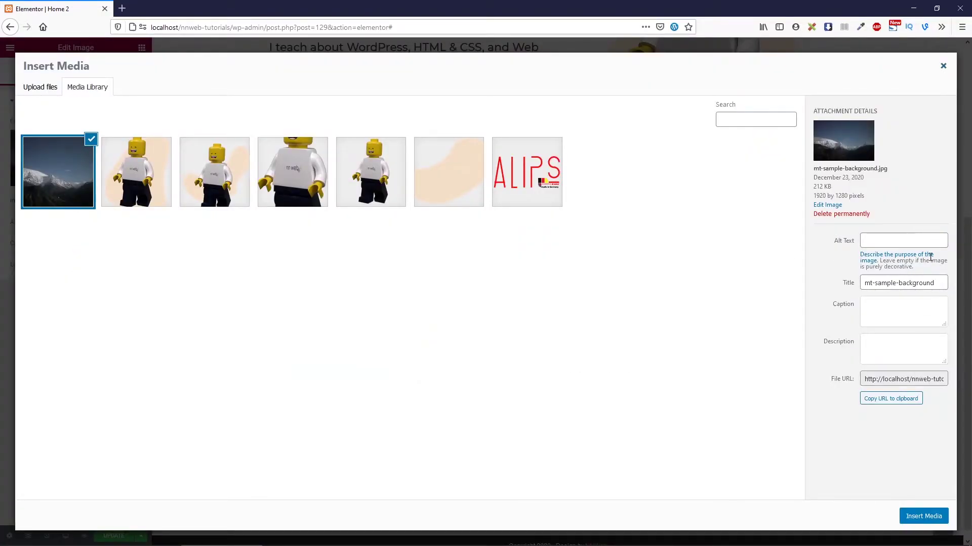
pyautogui.click(943, 66)
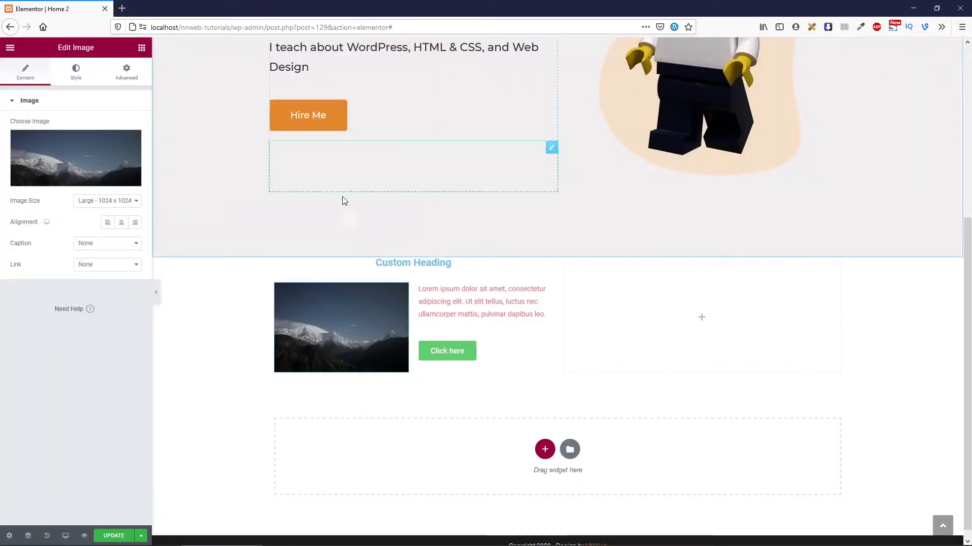
pyautogui.click(117, 267)
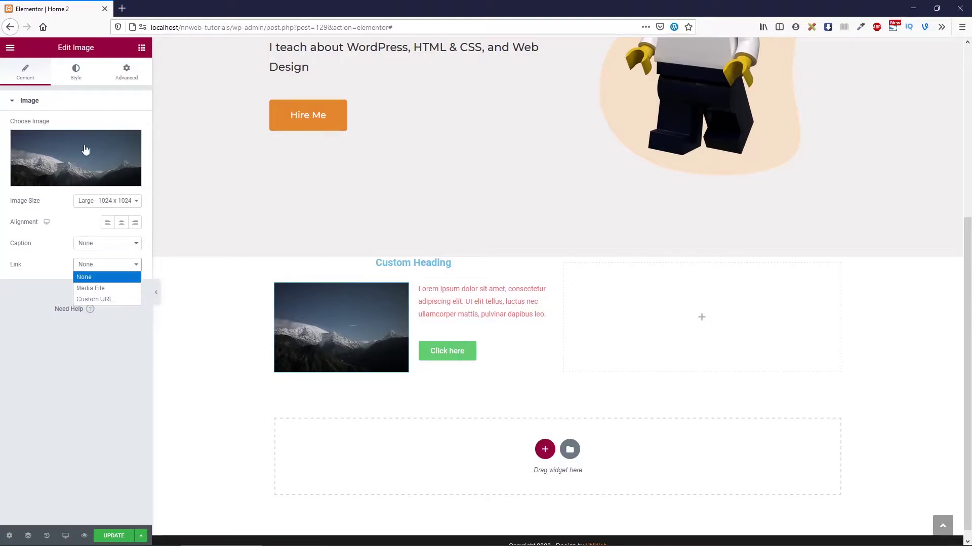
# Step: Set the hover animation of the mountain image to Push
pyautogui.click(76, 73)
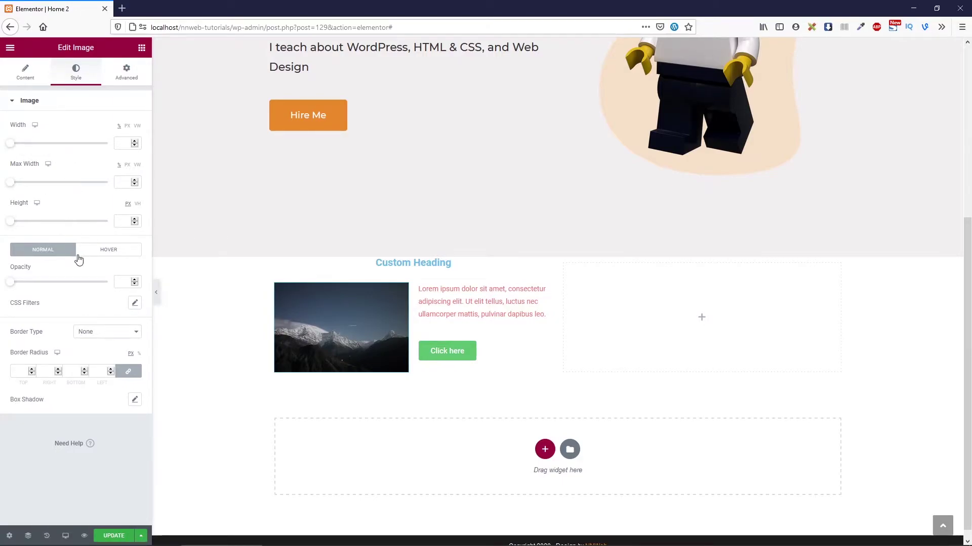
pyautogui.click(109, 250)
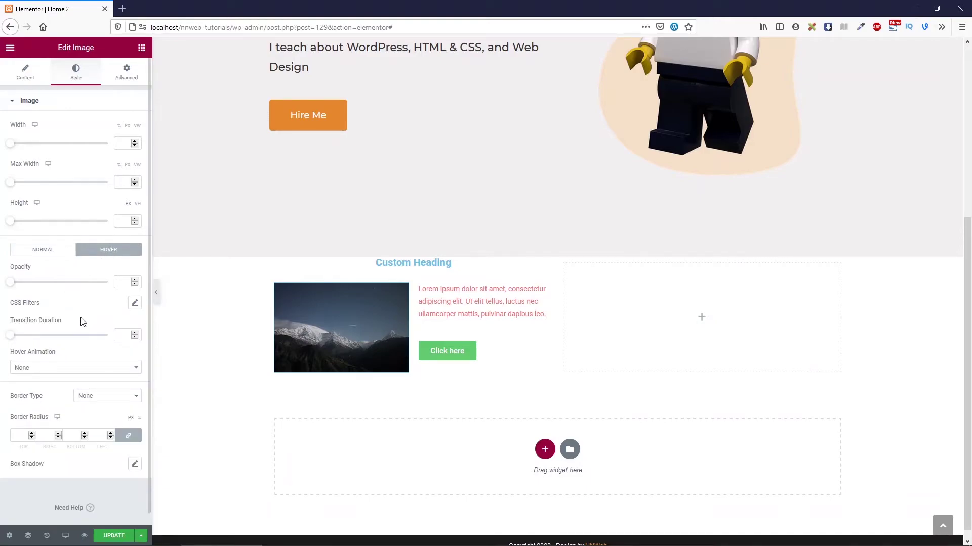
pyautogui.click(72, 368)
pyautogui.scroll(-1, 63, 430)
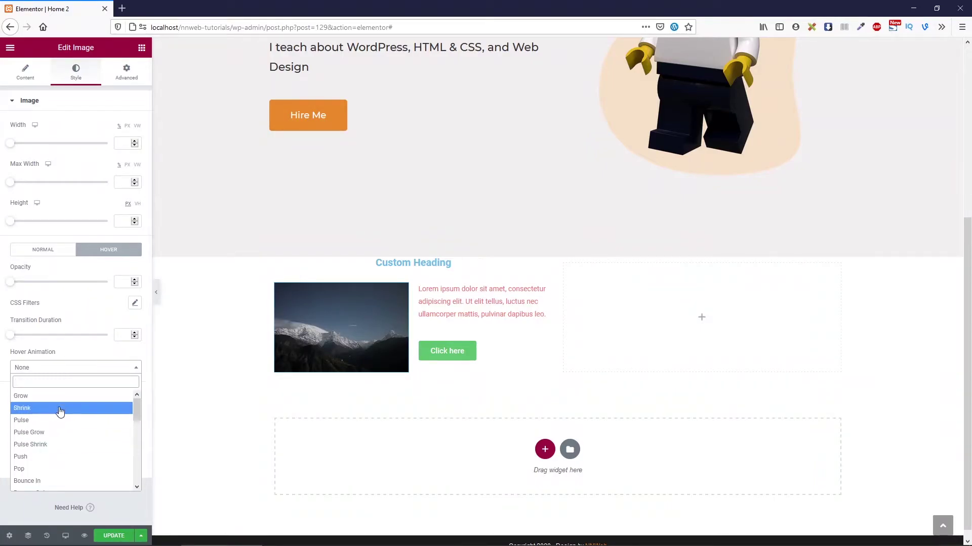
pyautogui.click(41, 457)
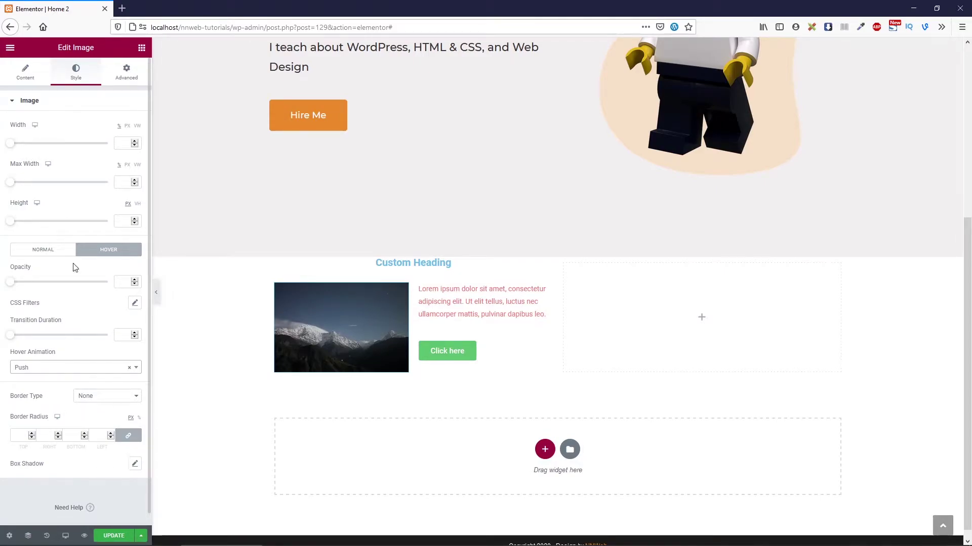
# Step: Examine the mountain image's advanced settings, including background and custom CSS, and return to the widget list
pyautogui.click(133, 77)
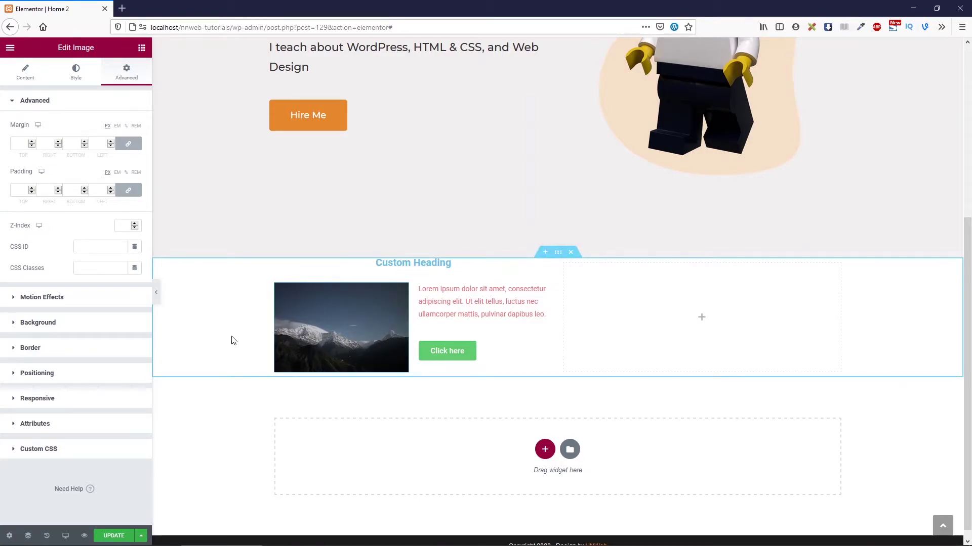
pyautogui.click(68, 324)
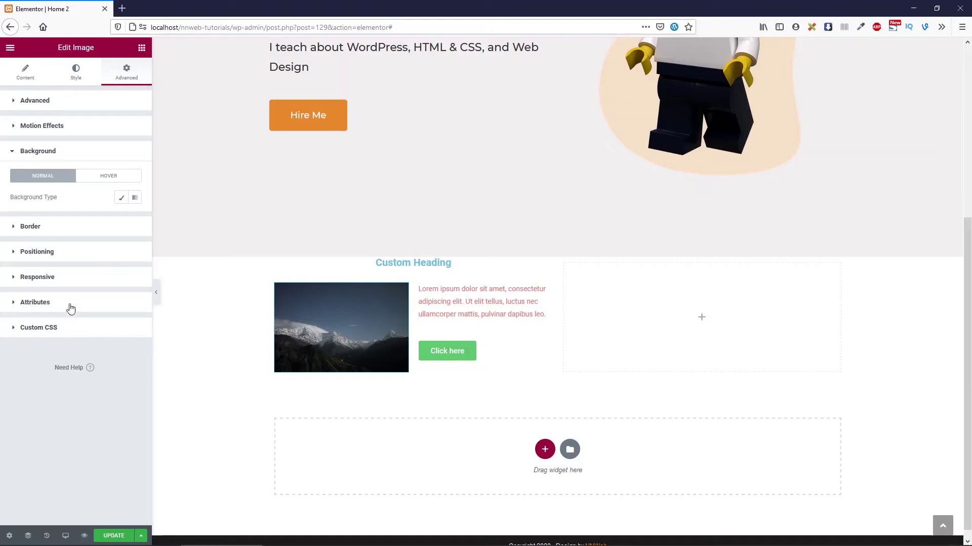
pyautogui.click(69, 327)
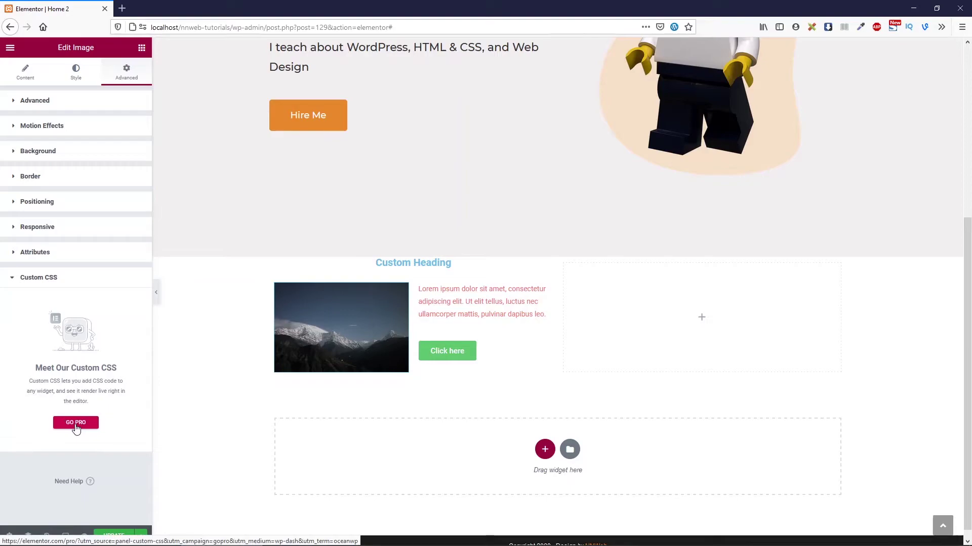
pyautogui.click(23, 279)
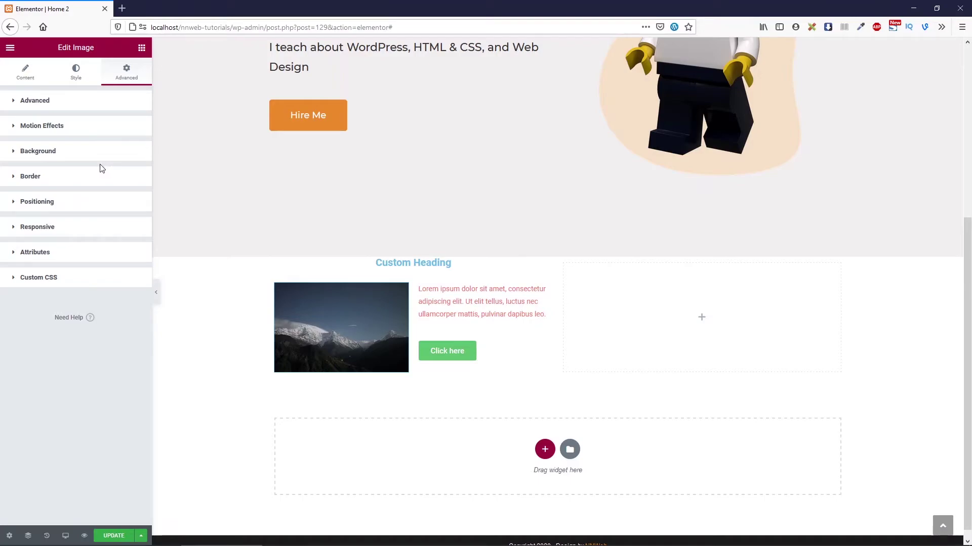
pyautogui.click(10, 48)
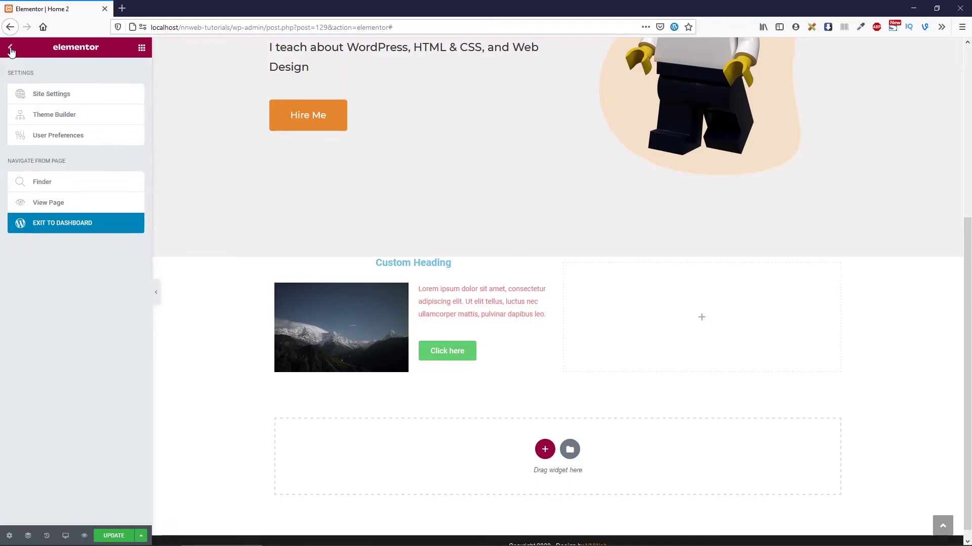
pyautogui.click(143, 49)
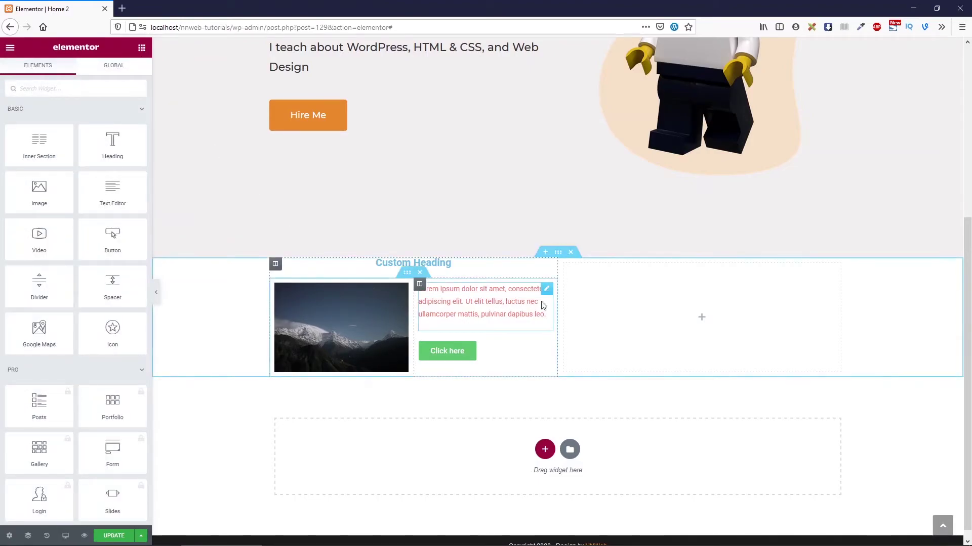
# Step: Review the Lorem ipsum text widget's content settings: its visual and text editing modes, drop cap and columns options
pyautogui.click(547, 289)
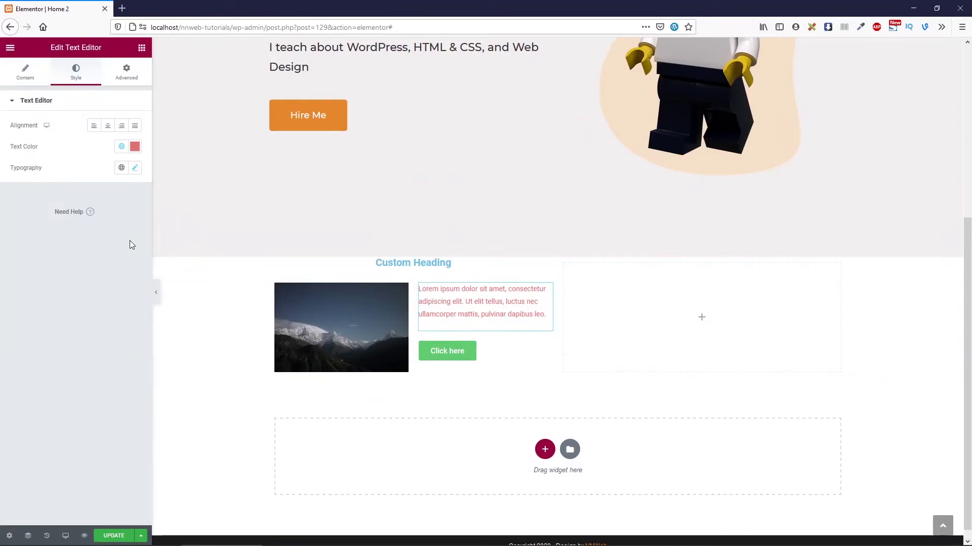
pyautogui.click(35, 76)
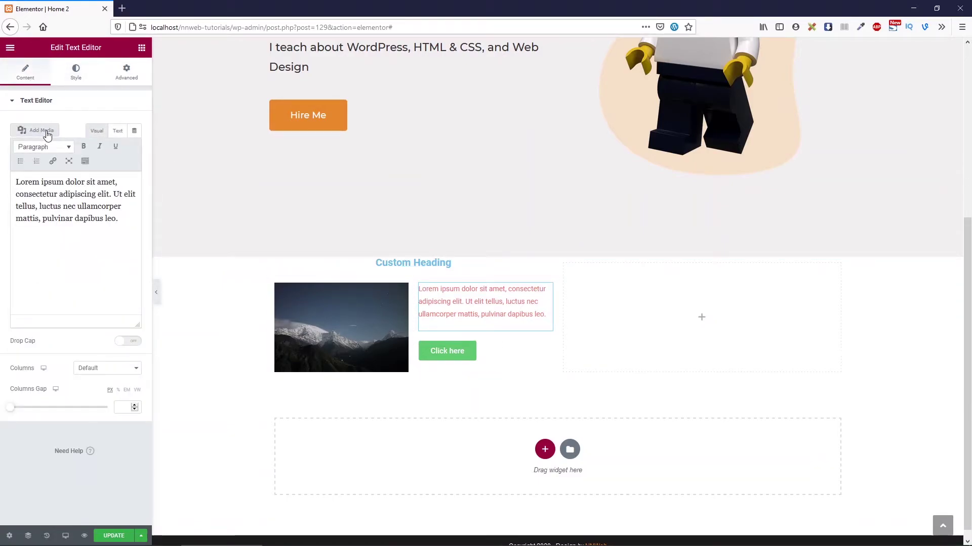
pyautogui.click(116, 132)
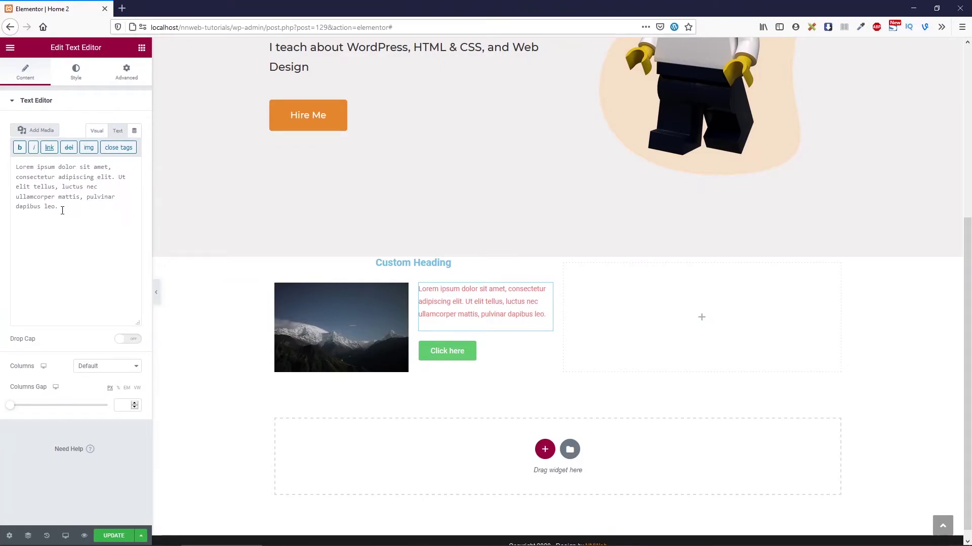
pyautogui.click(96, 131)
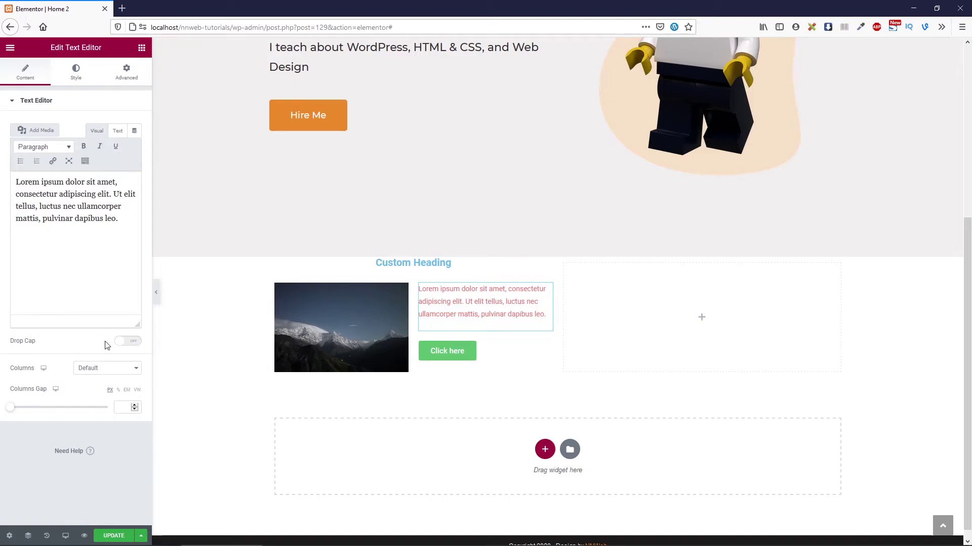
pyautogui.click(130, 343)
pyautogui.click(131, 344)
pyautogui.click(93, 374)
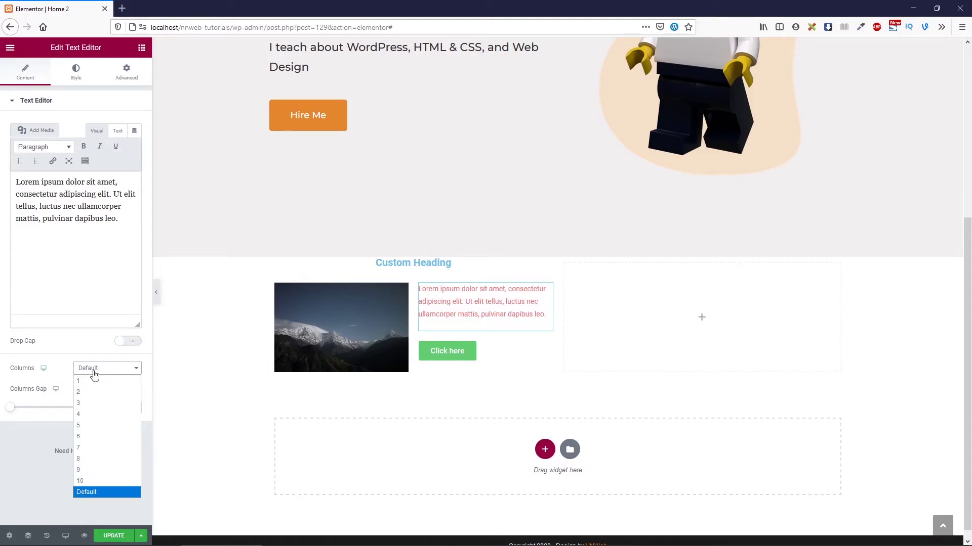
pyautogui.click(96, 374)
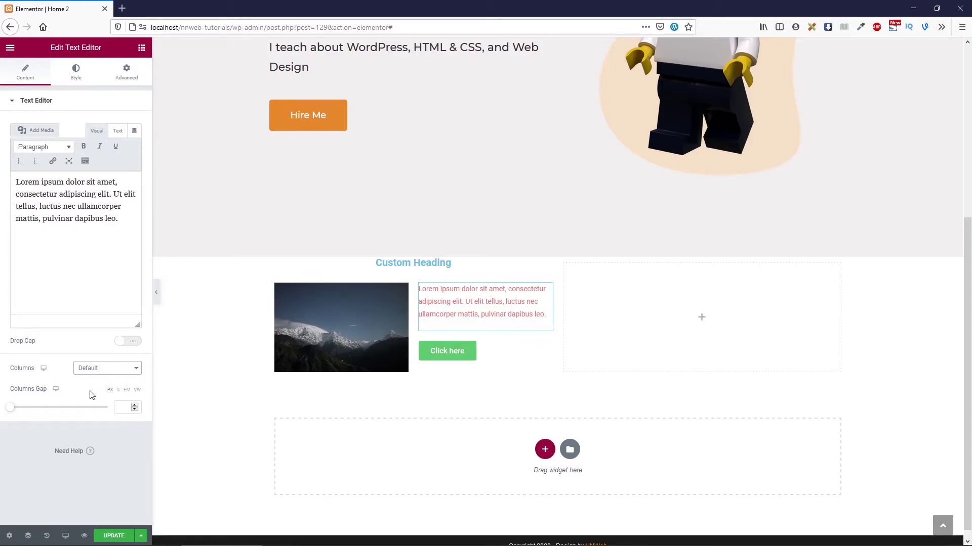
# Step: Review the text widget's alignment, text color and typography options, and its advanced settings
pyautogui.moveTo(56, 389)
pyautogui.click(75, 77)
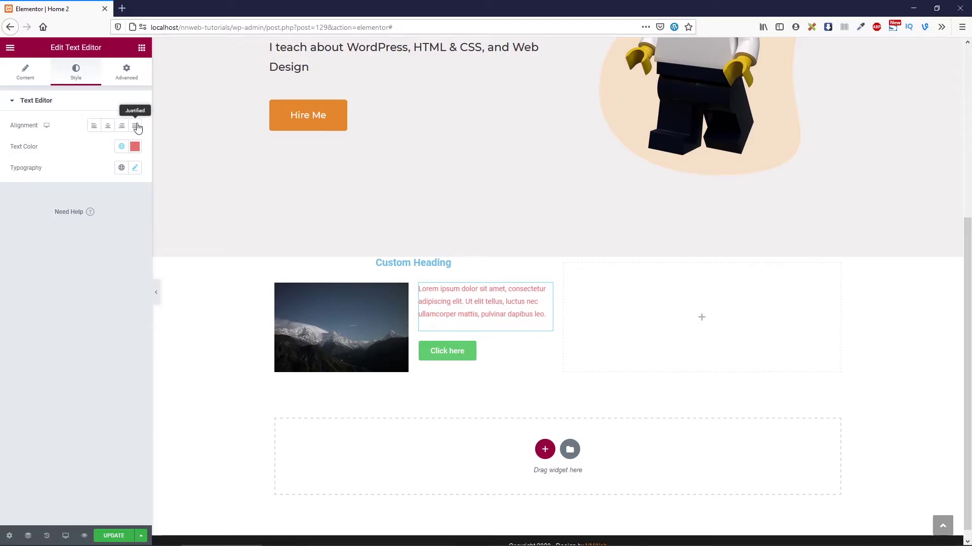
pyautogui.moveTo(47, 130)
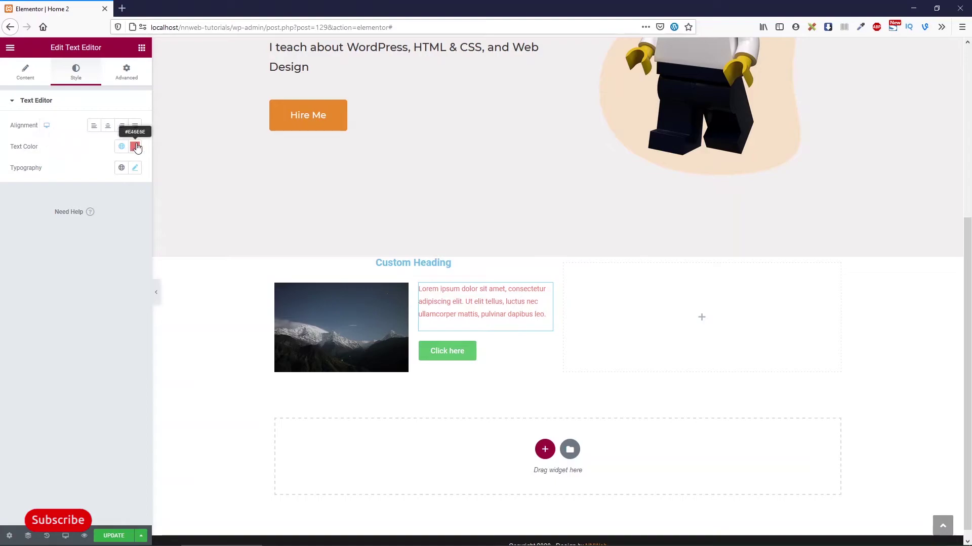
pyautogui.click(135, 167)
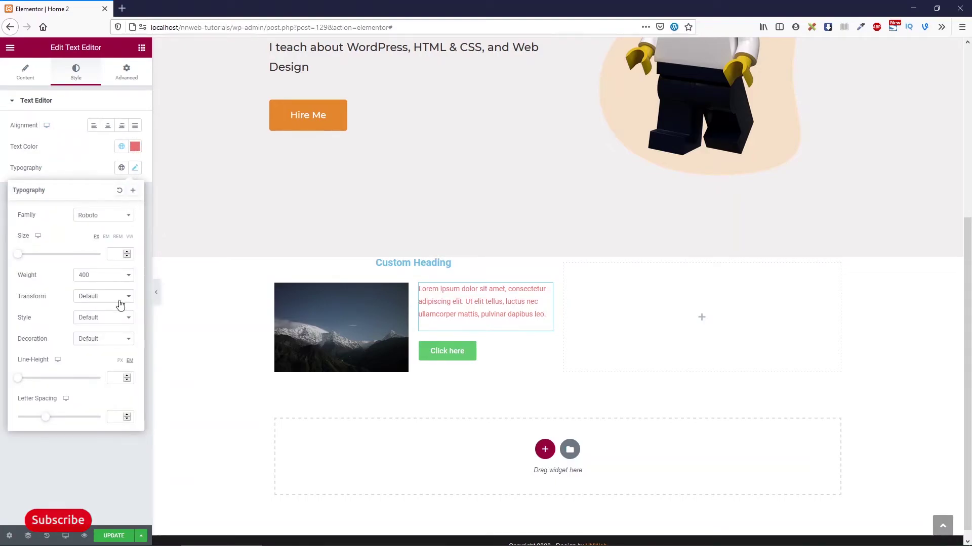
pyautogui.click(127, 72)
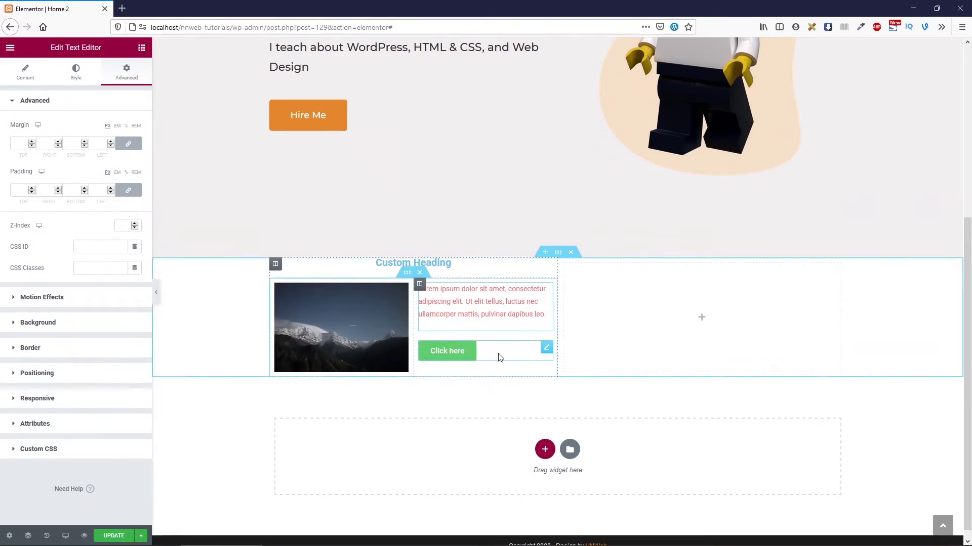
# Step: Try the Info and Warning types on the "Click here" button and return it to the Default type
pyautogui.click(550, 350)
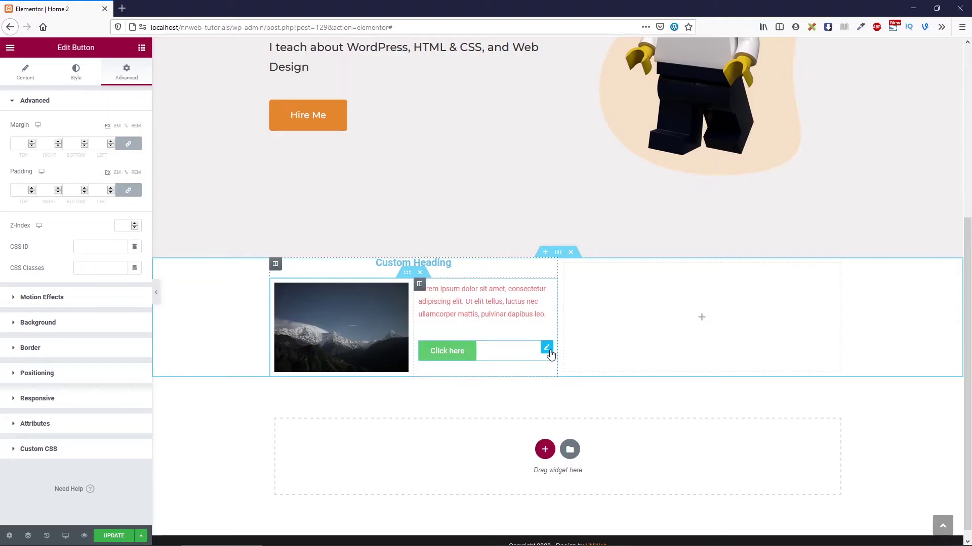
pyautogui.click(27, 72)
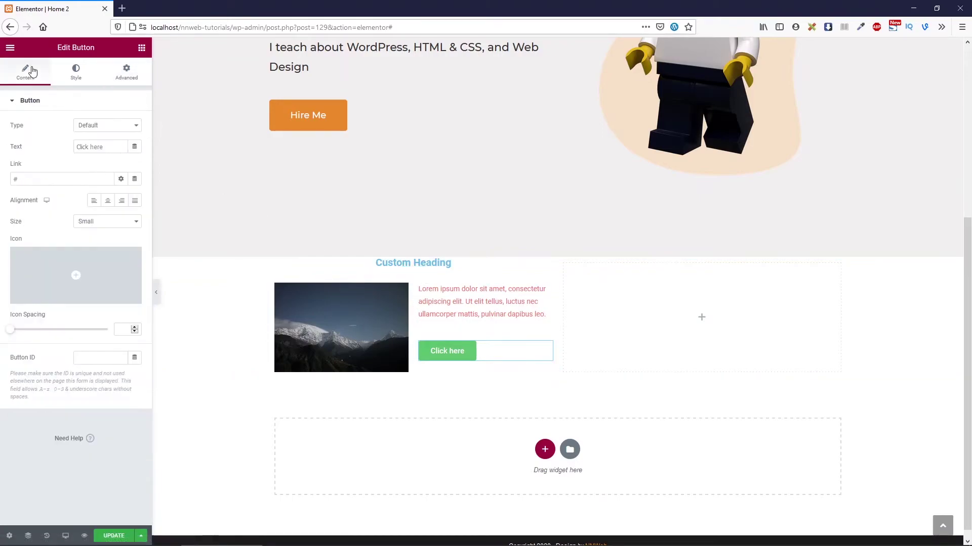
pyautogui.click(94, 126)
pyautogui.click(99, 148)
pyautogui.click(97, 128)
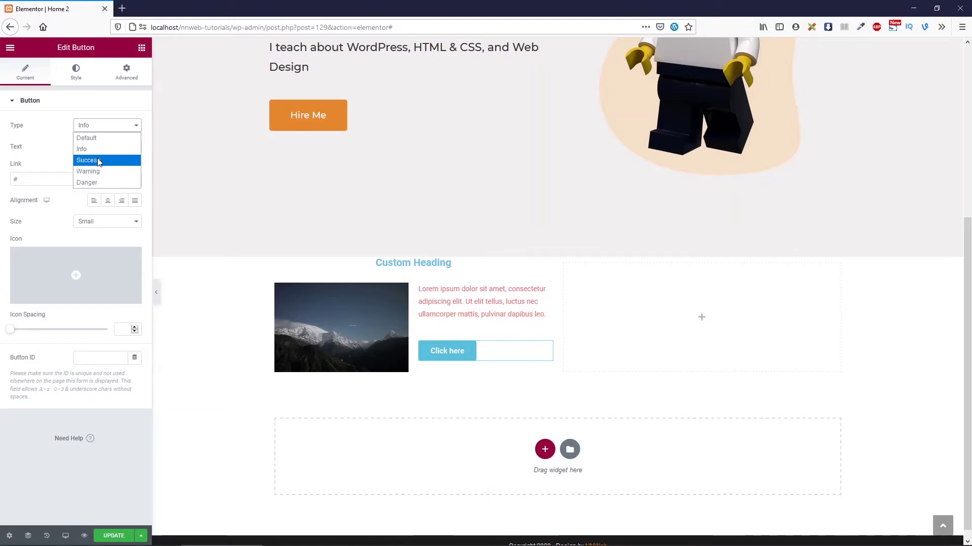
pyautogui.click(101, 172)
pyautogui.click(102, 133)
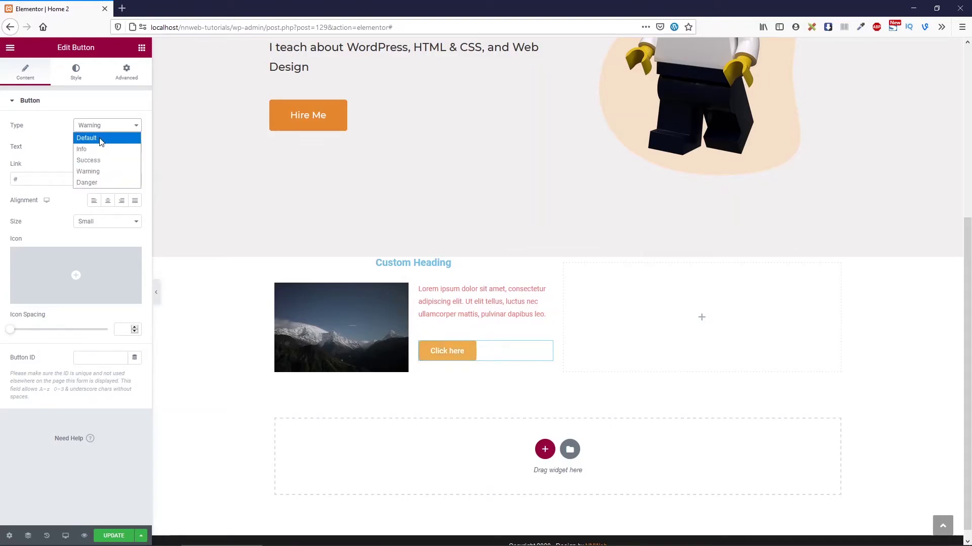
pyautogui.click(101, 140)
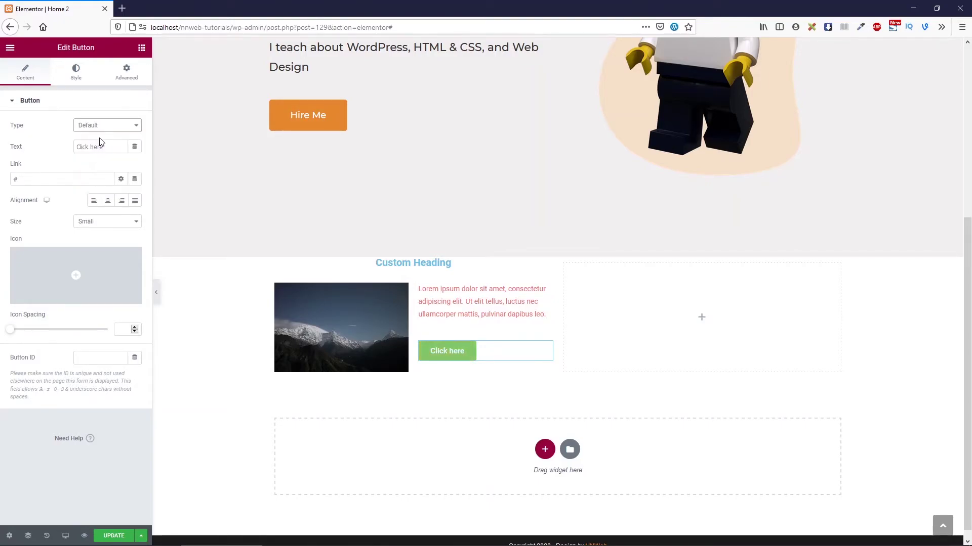
# Step: Change the "Click here" button's text to "Your Text" and set its size to Large
pyautogui.moveTo(115, 147); pyautogui.dragTo(95, 152)
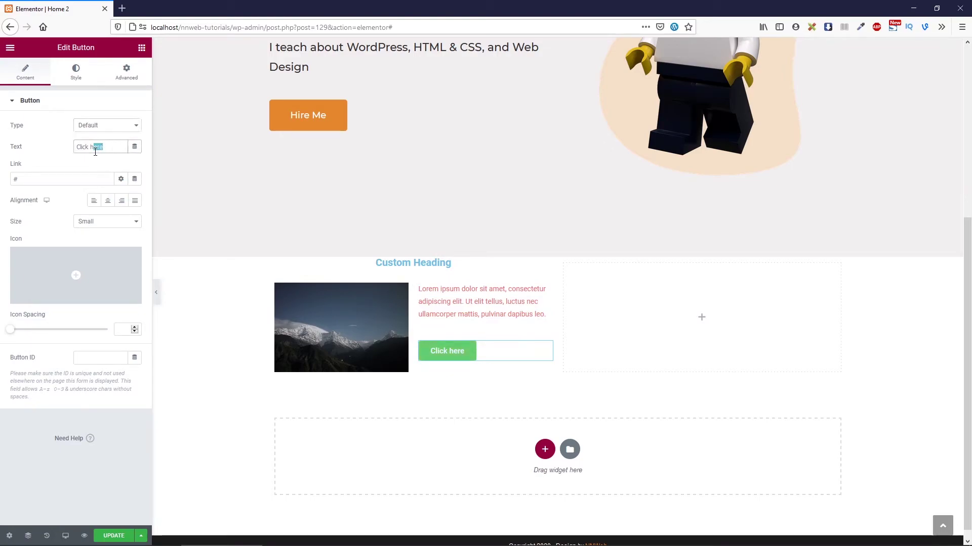
pyautogui.write('Your Text')
pyautogui.click(121, 179)
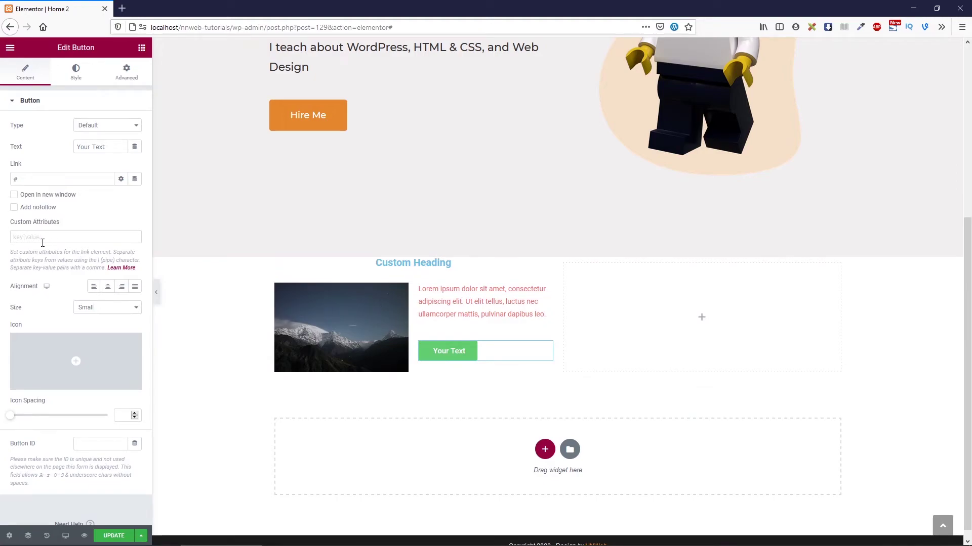
pyautogui.click(121, 179)
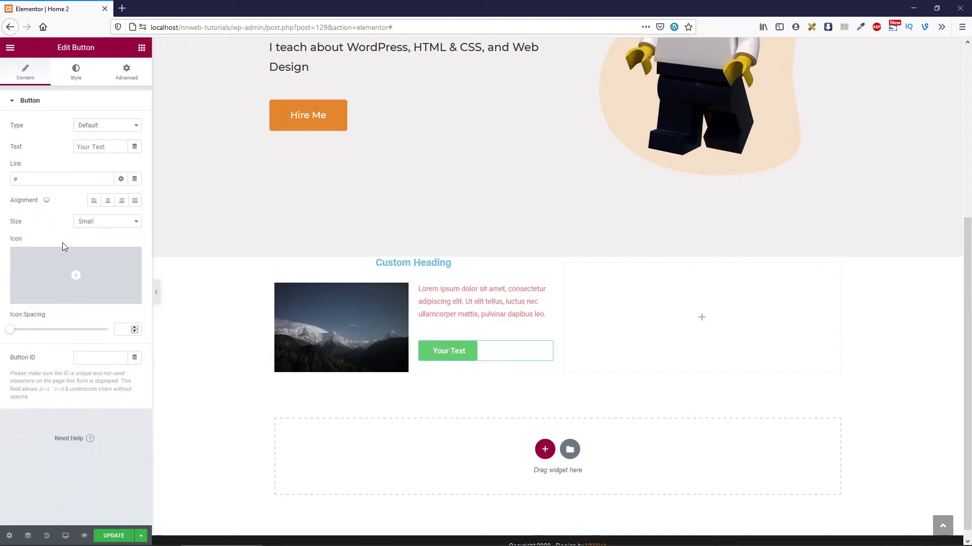
pyautogui.click(129, 221)
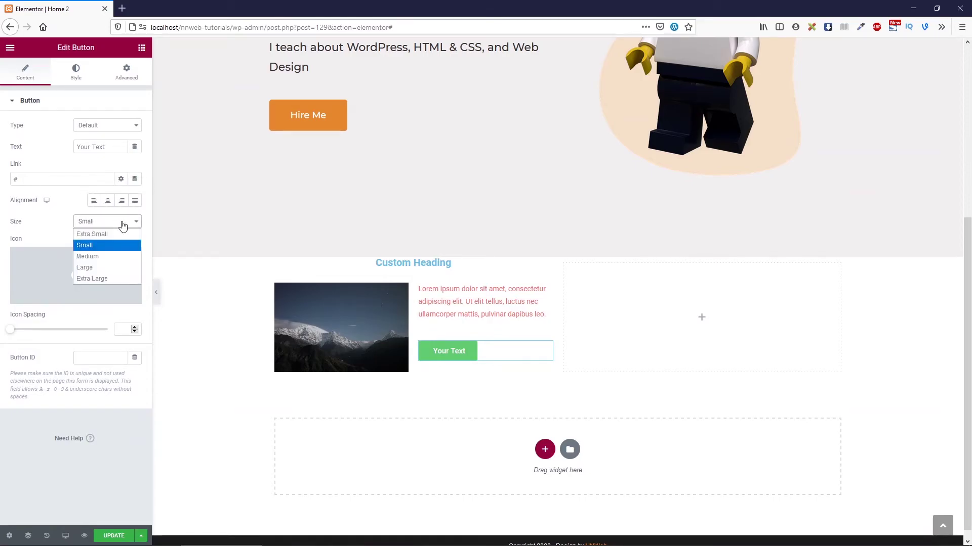
pyautogui.click(98, 268)
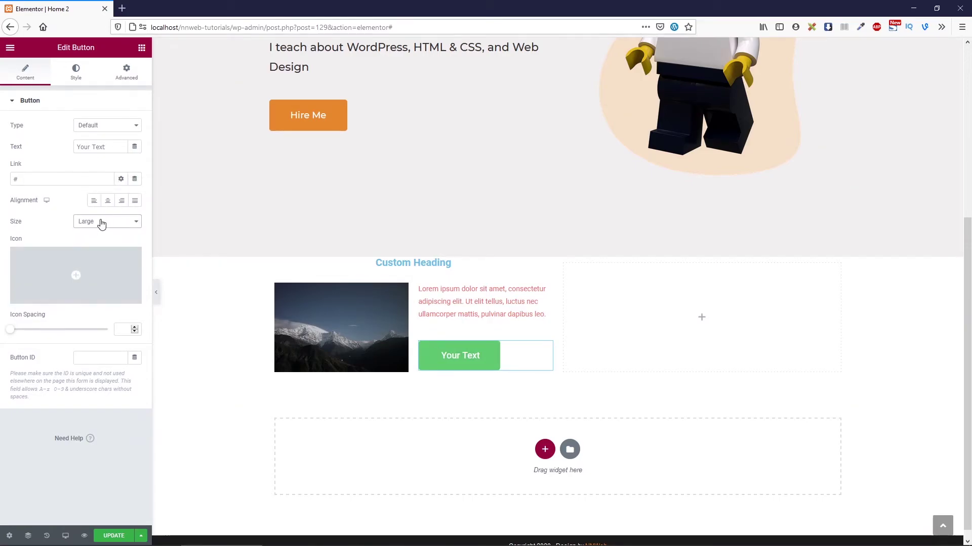
# Step: Add the credit card icon to the button, positioned after the text with an icon spacing of 22
pyautogui.click(74, 274)
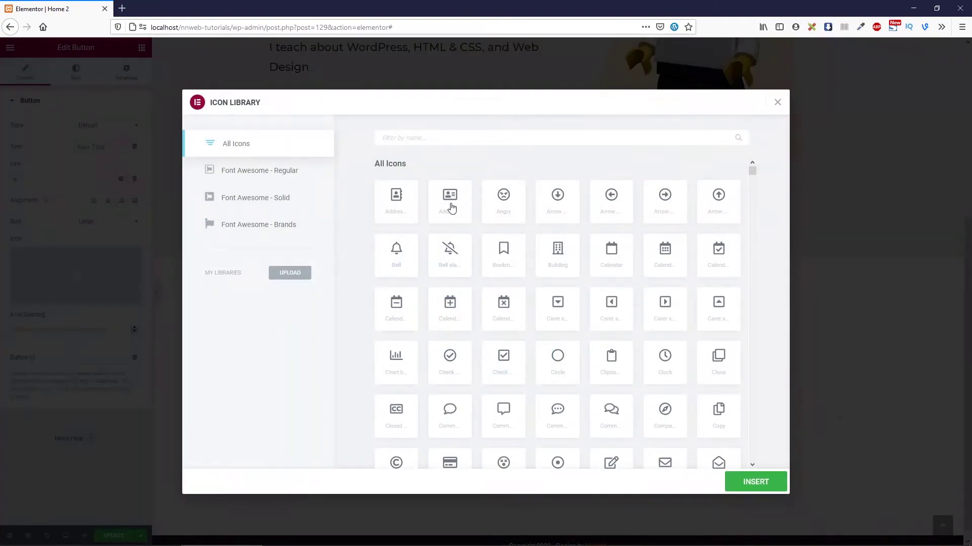
pyautogui.scroll(-5, 541, 310)
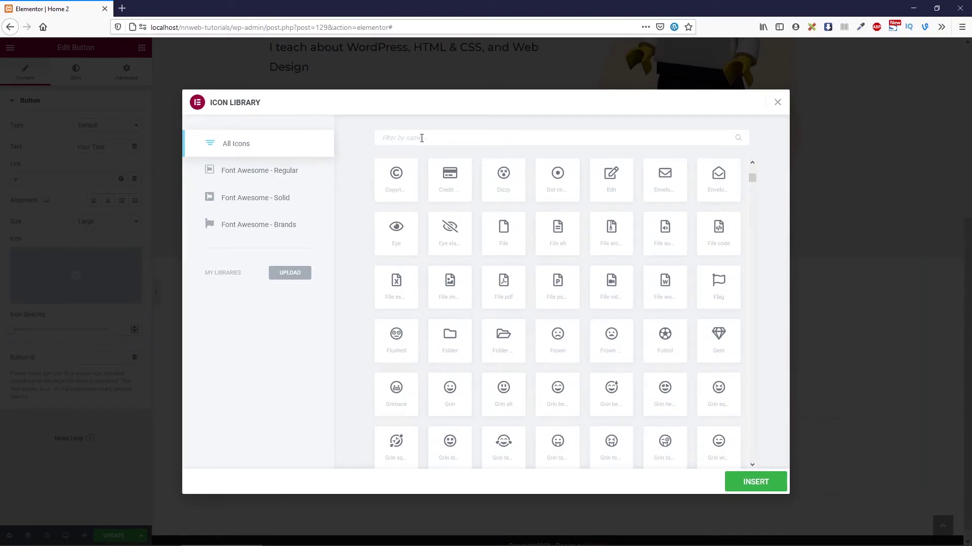
pyautogui.click(439, 187)
pyautogui.click(755, 482)
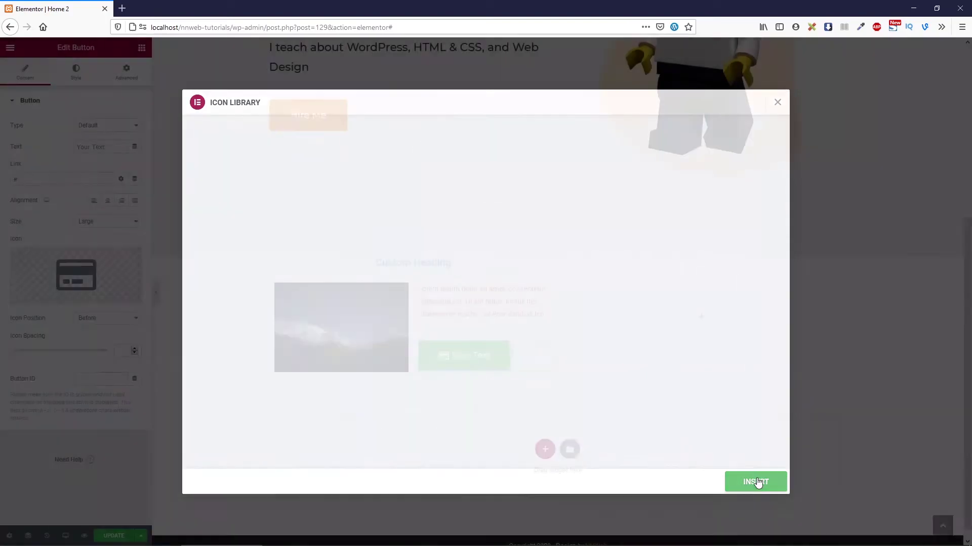
pyautogui.click(106, 319)
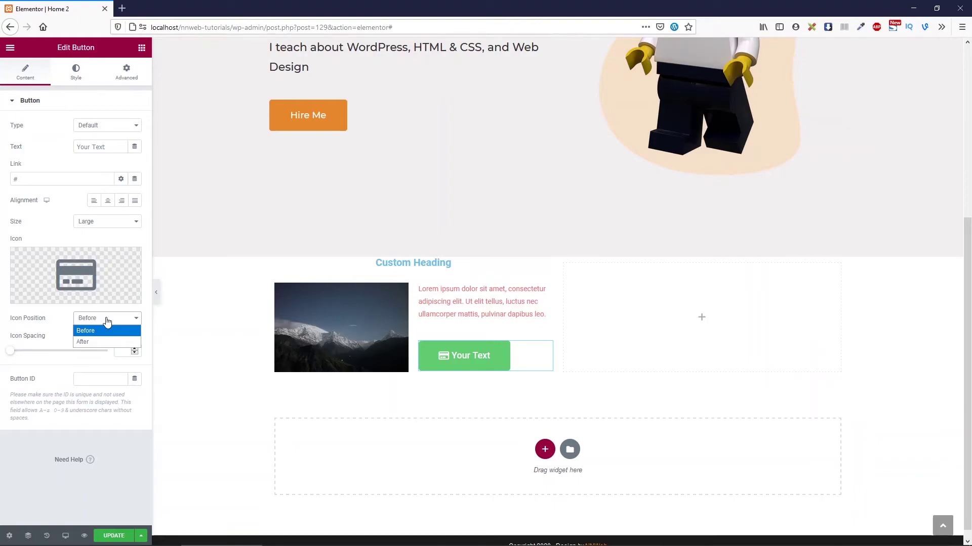
pyautogui.click(99, 342)
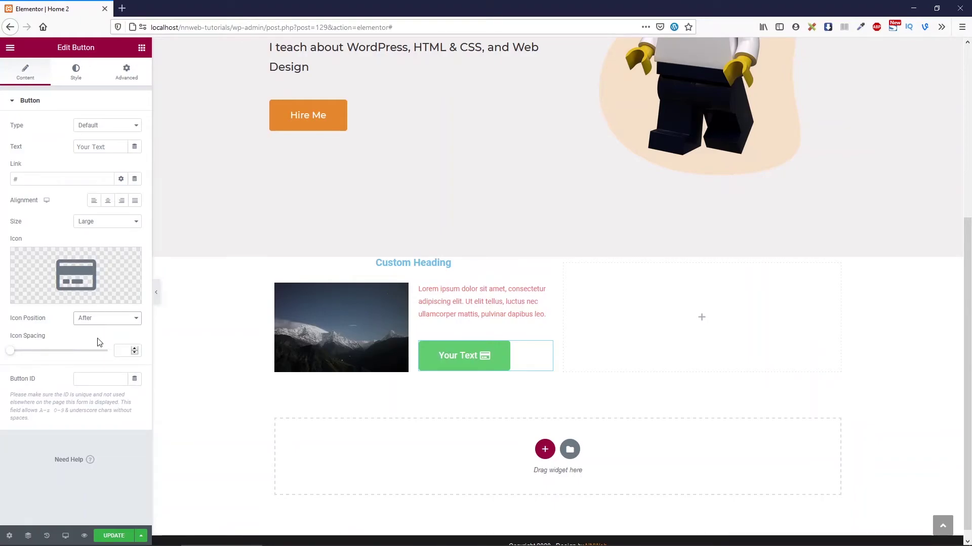
pyautogui.moveTo(10, 351); pyautogui.dragTo(53, 357)
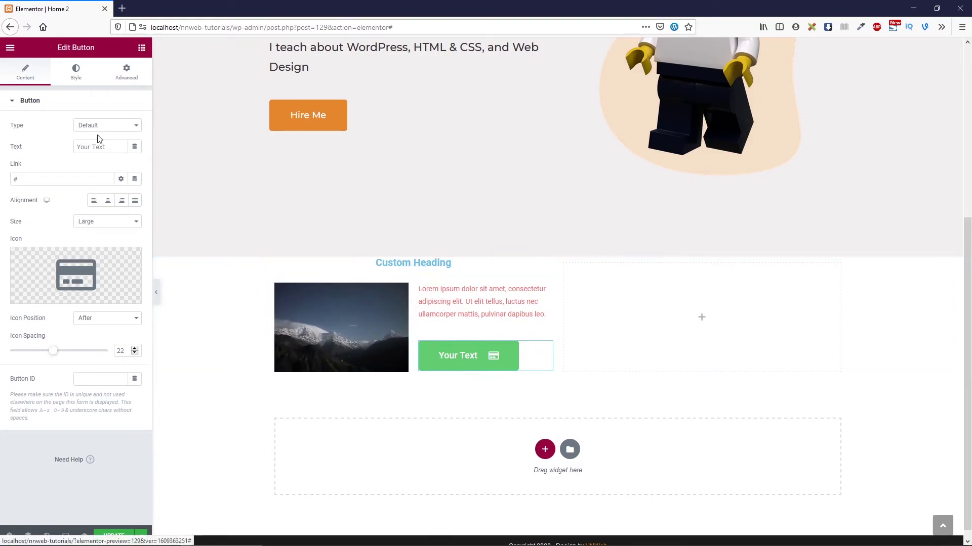
# Step: Set the button's hover text color to #D11D1D and look over its advanced settings
pyautogui.click(76, 80)
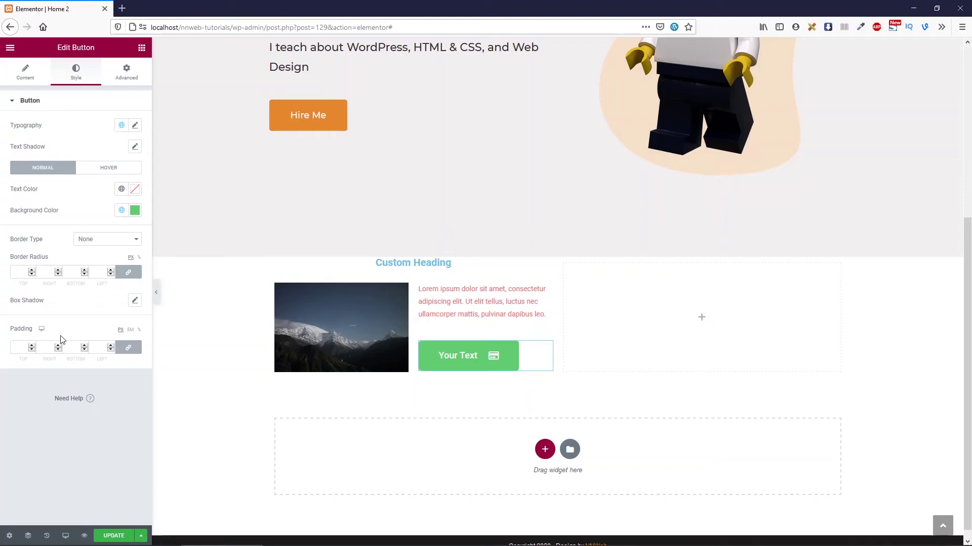
pyautogui.click(108, 169)
pyautogui.click(135, 190)
pyautogui.write('#D11D1D')
pyautogui.click(134, 191)
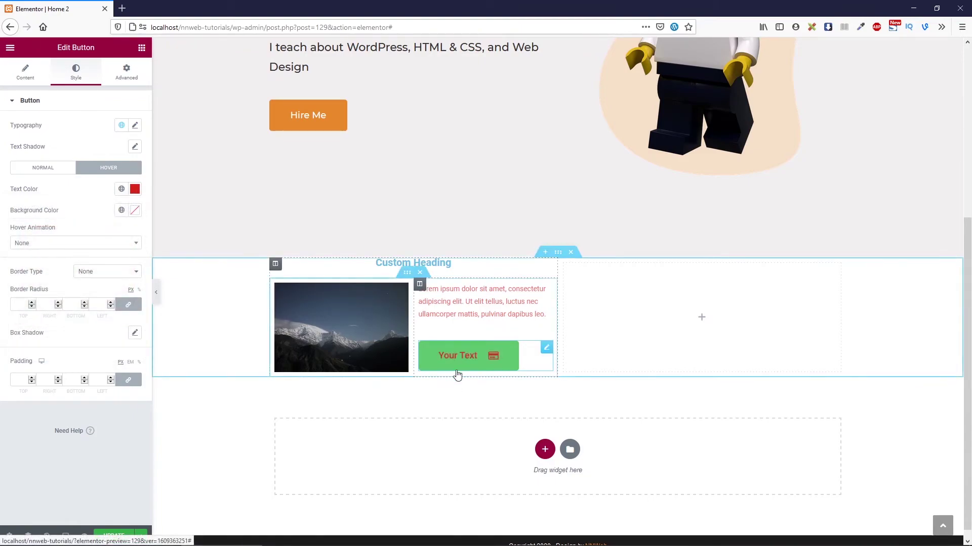
pyautogui.click(127, 75)
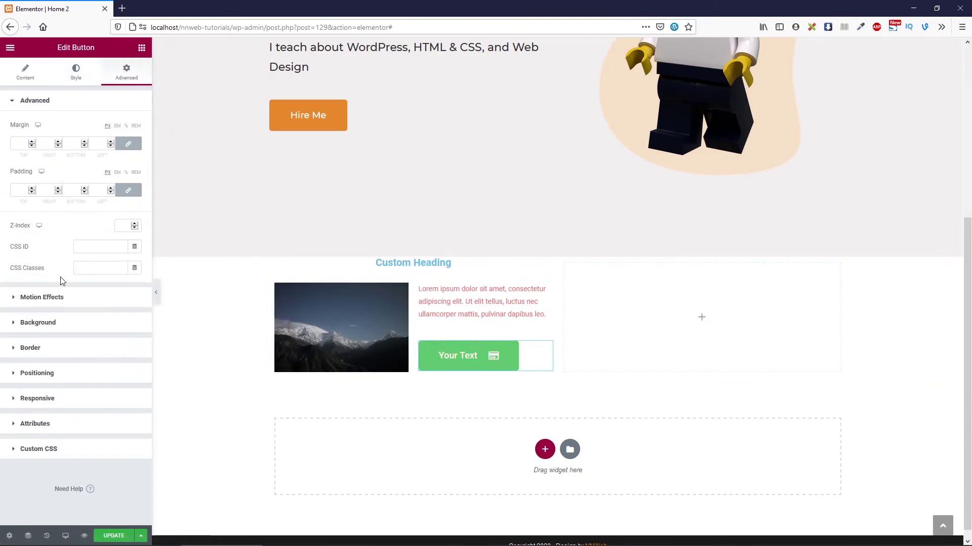
# Step: Add an inner section to the empty right column and place a button widget in each of its two columns
pyautogui.click(144, 49)
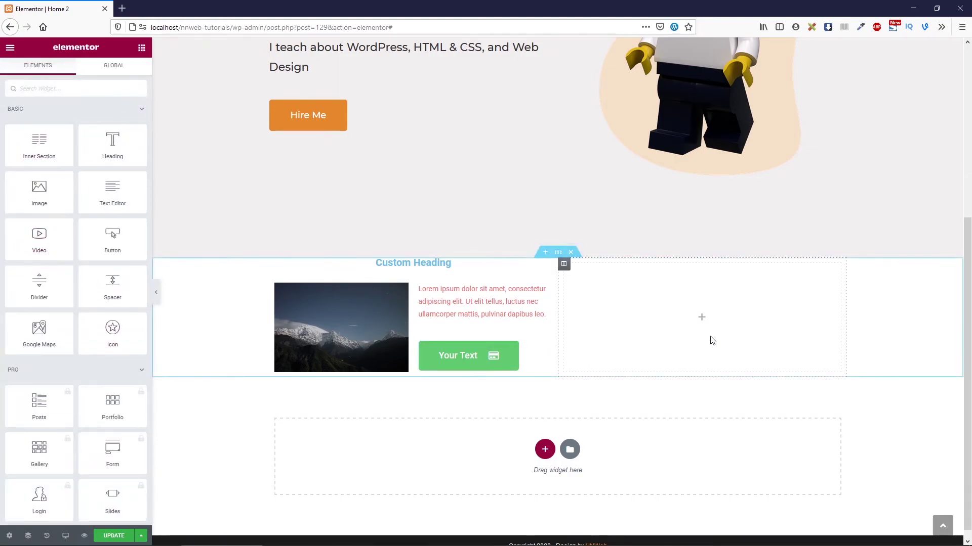
pyautogui.moveTo(63, 144); pyautogui.dragTo(668, 311)
pyautogui.click(142, 47)
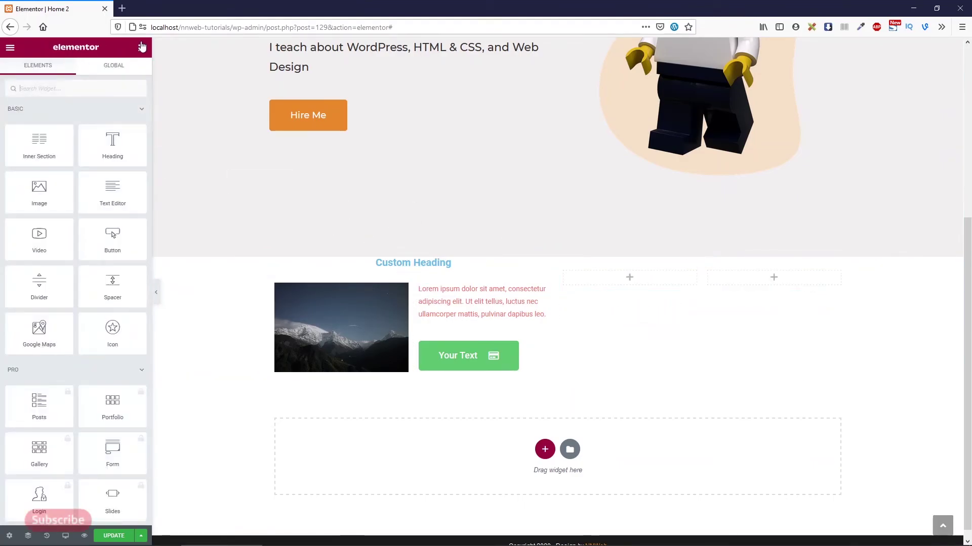
pyautogui.moveTo(113, 241); pyautogui.dragTo(628, 281)
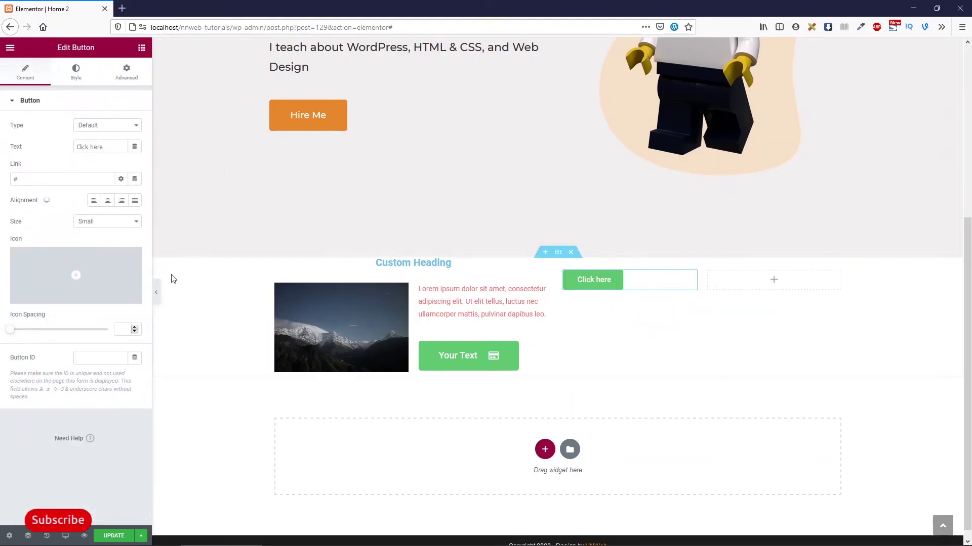
pyautogui.click(142, 47)
pyautogui.moveTo(113, 238); pyautogui.dragTo(739, 284)
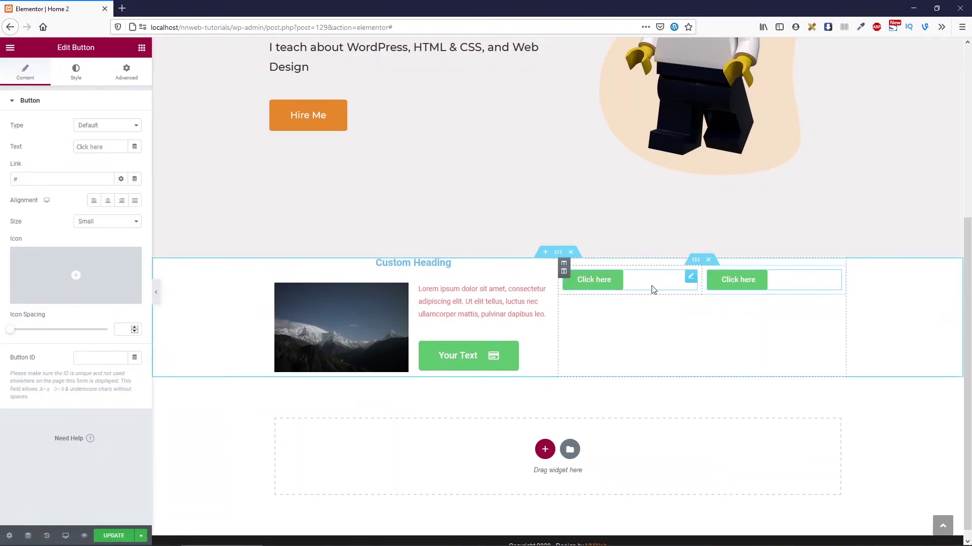
# Step: Align the button in the inner section's first column to the right and return to the widget list
pyautogui.click(122, 202)
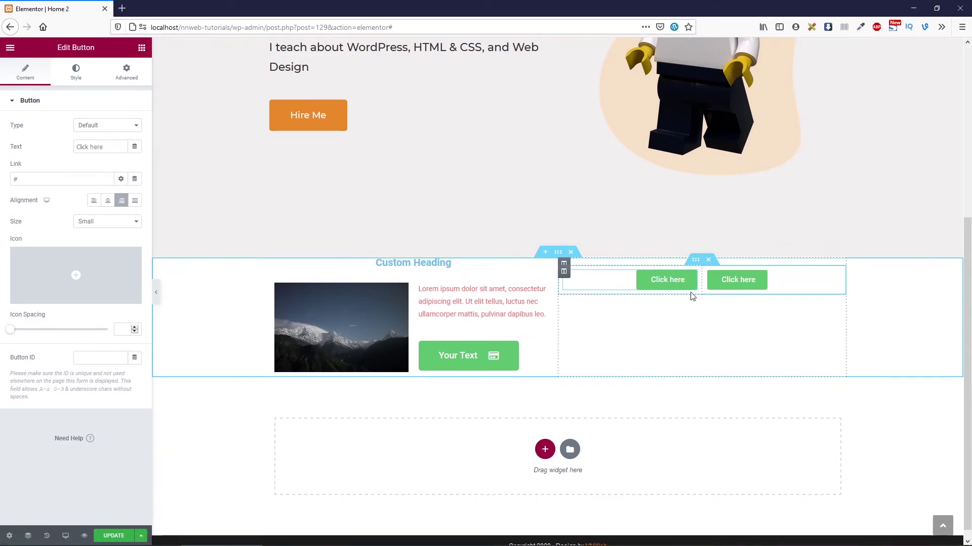
pyautogui.click(143, 53)
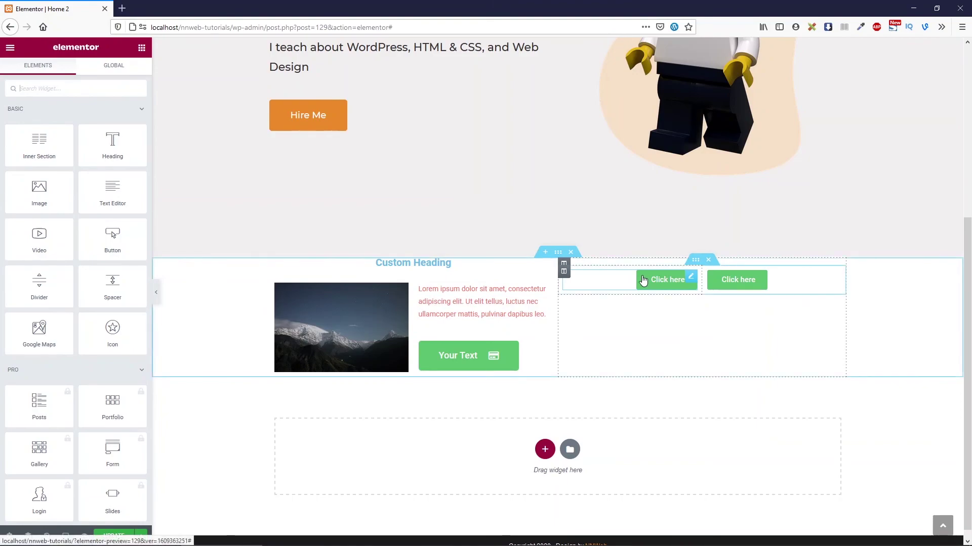